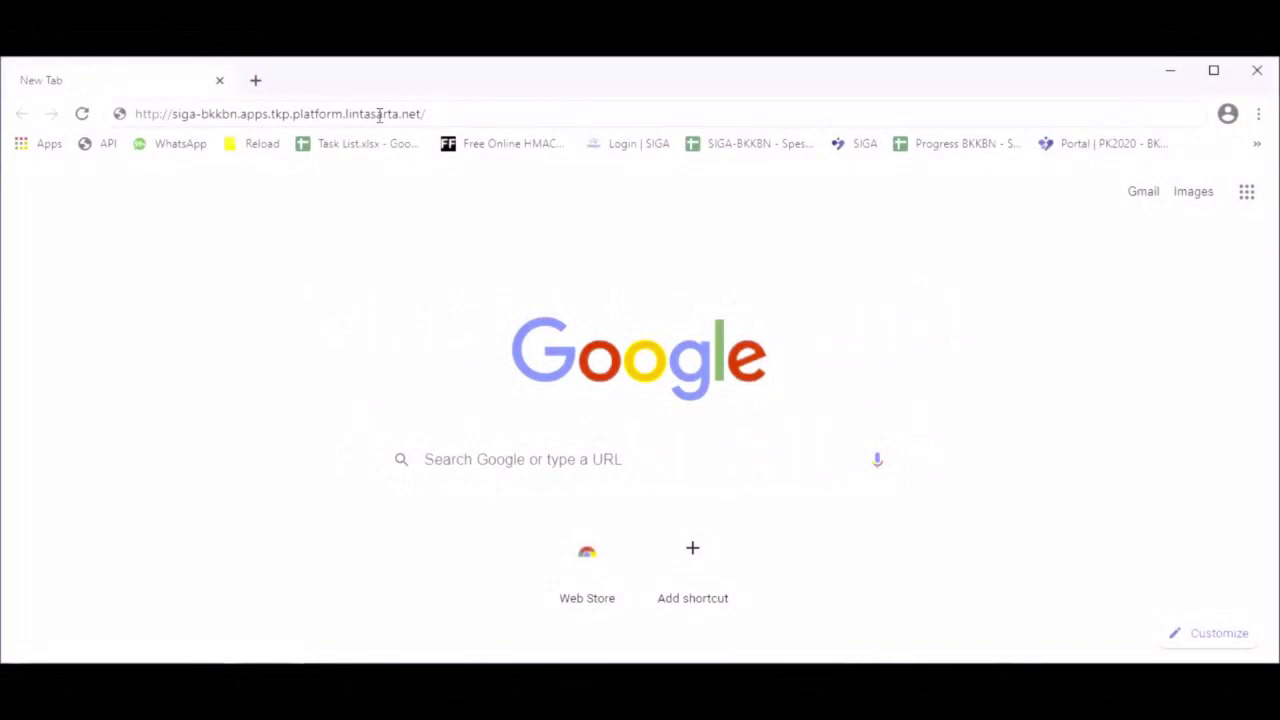
Load the SIGA site address in Chrome to reach the login page
key(Return)
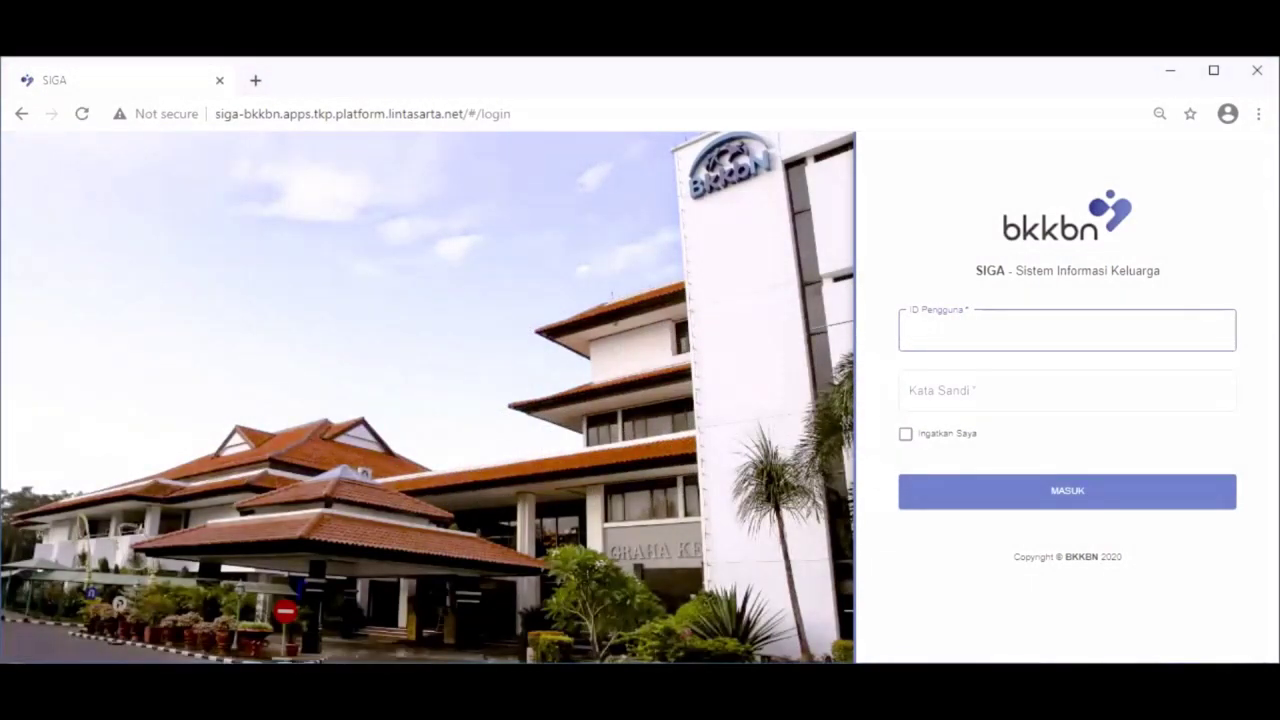
Sign in to SIGA with the saved operator username and its password
click(957, 332)
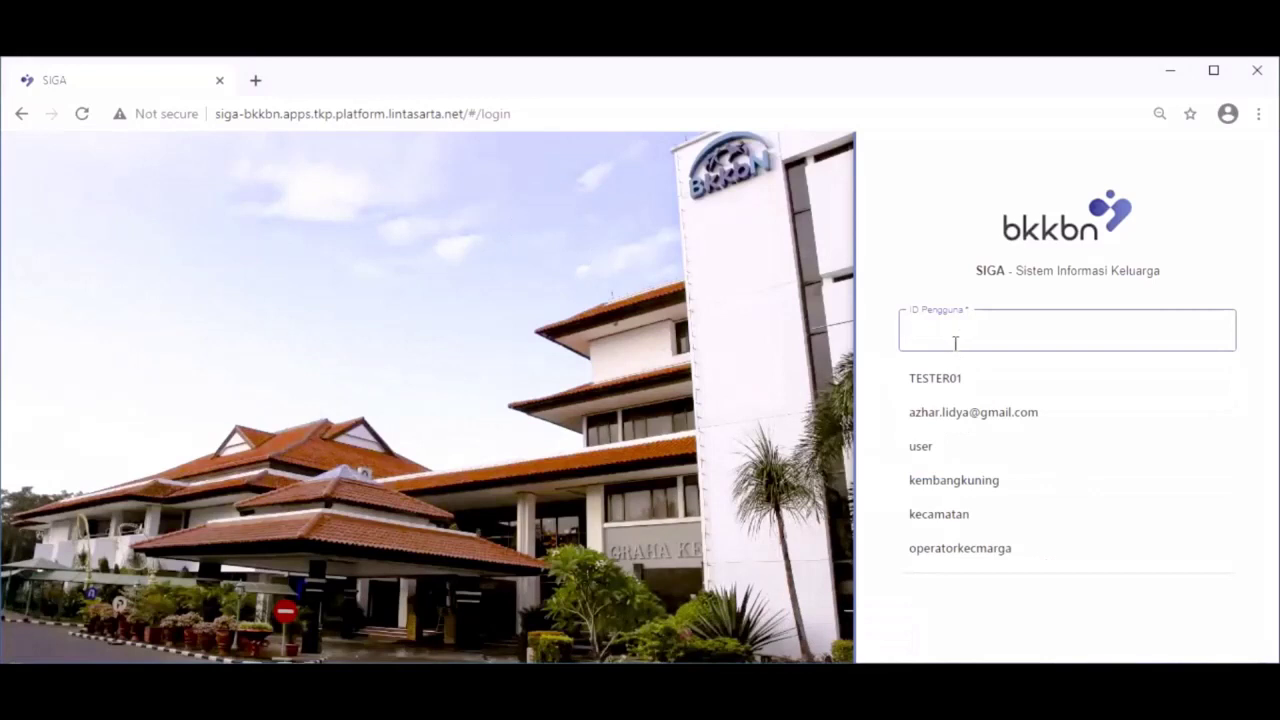
text(opert)
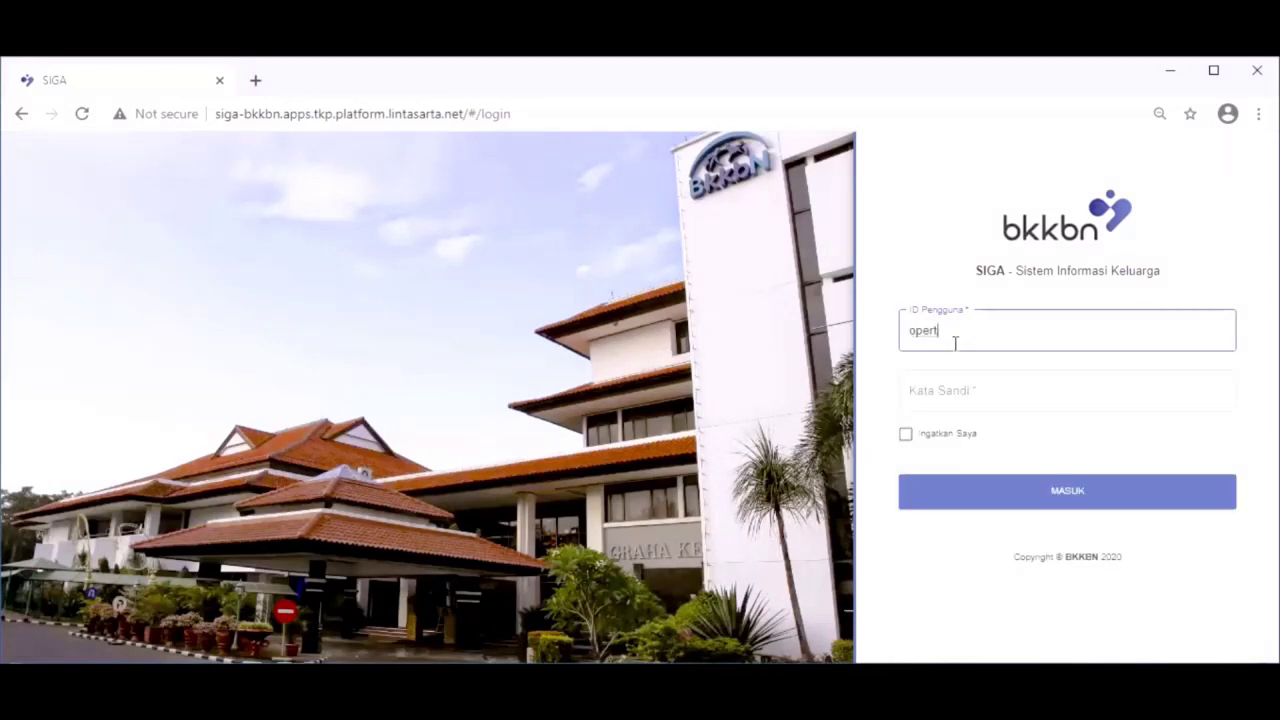
key(BackSpace)
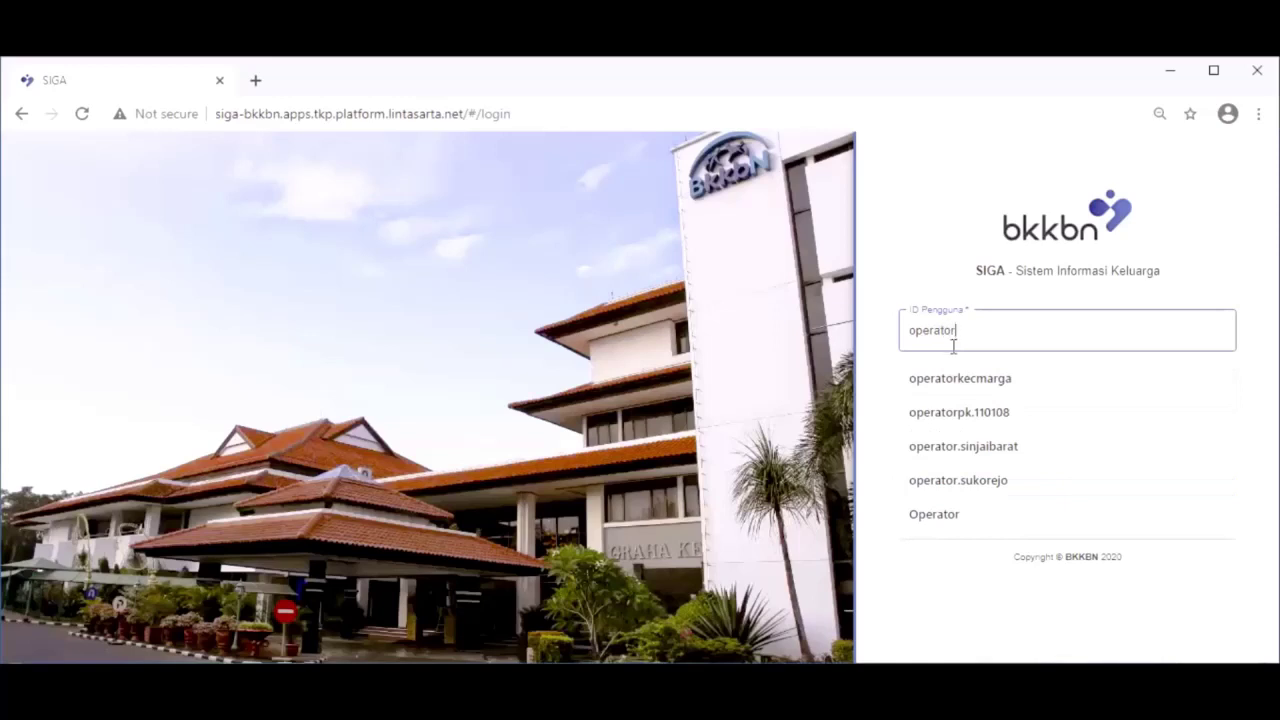
click(990, 413)
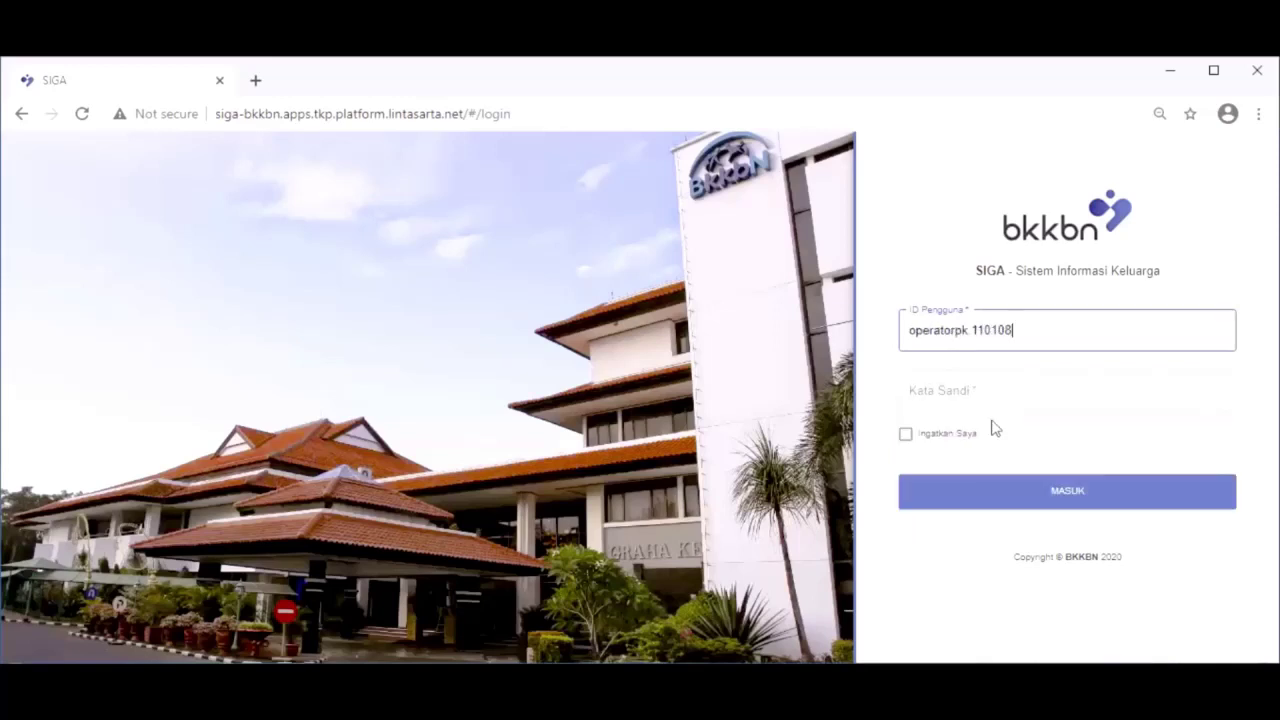
click(987, 395)
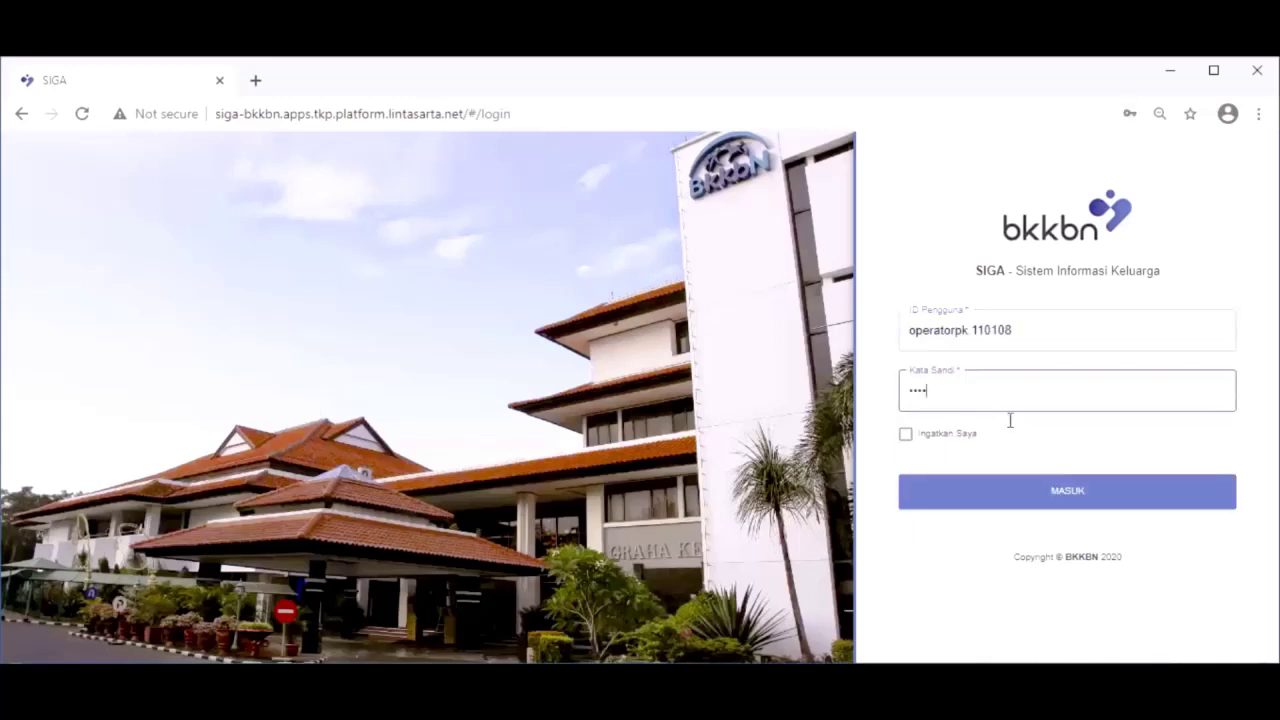
click(1054, 491)
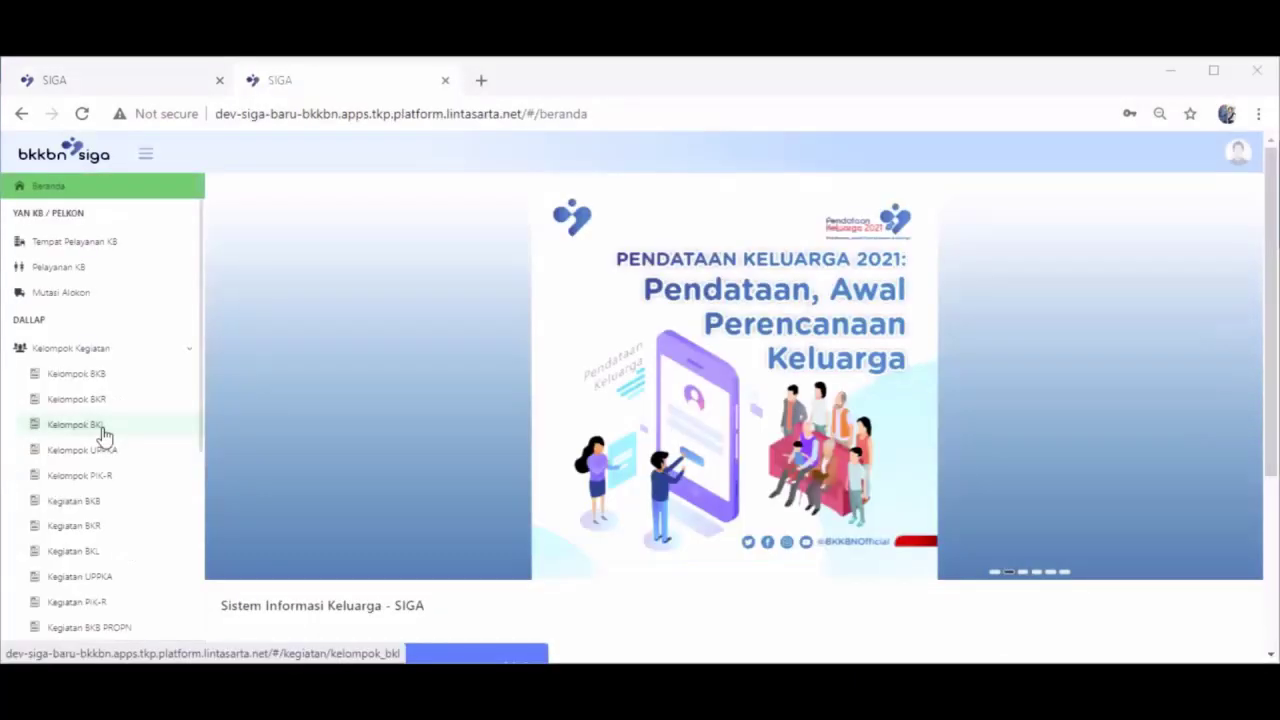
Filter the Kelompok BKL register to village 2005 - JAMBO APHA and search
click(106, 428)
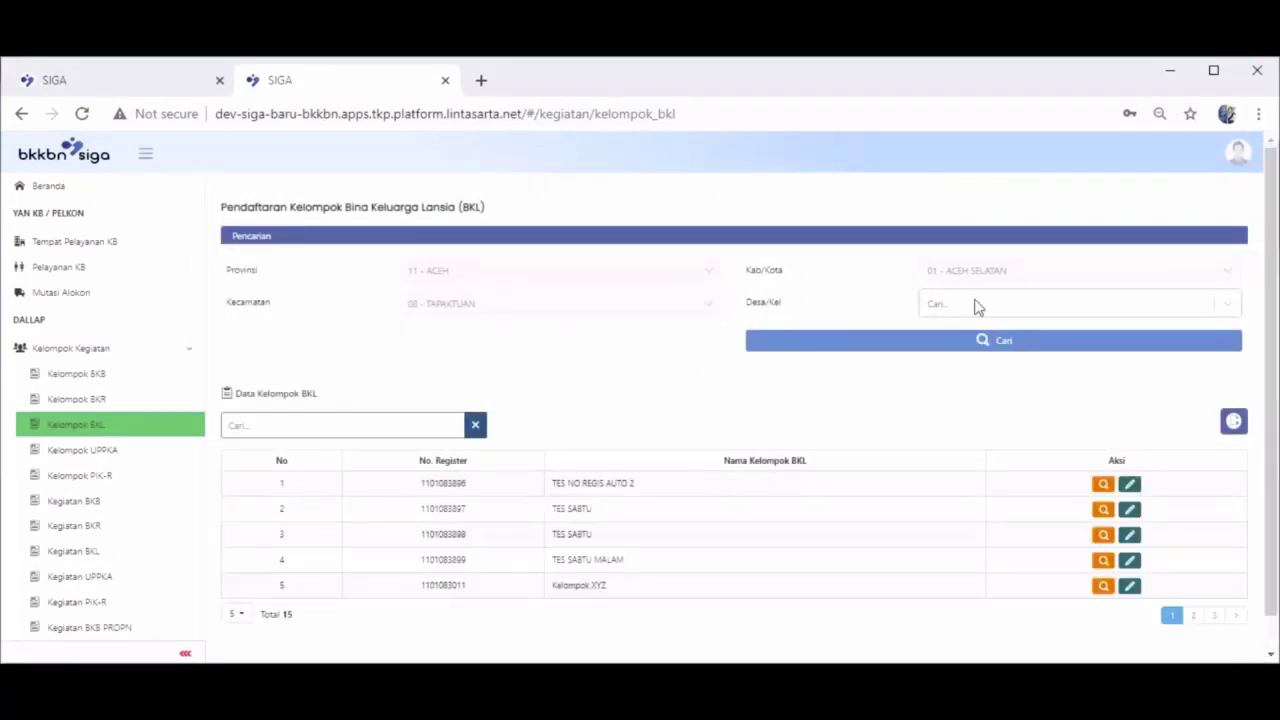
click(975, 306)
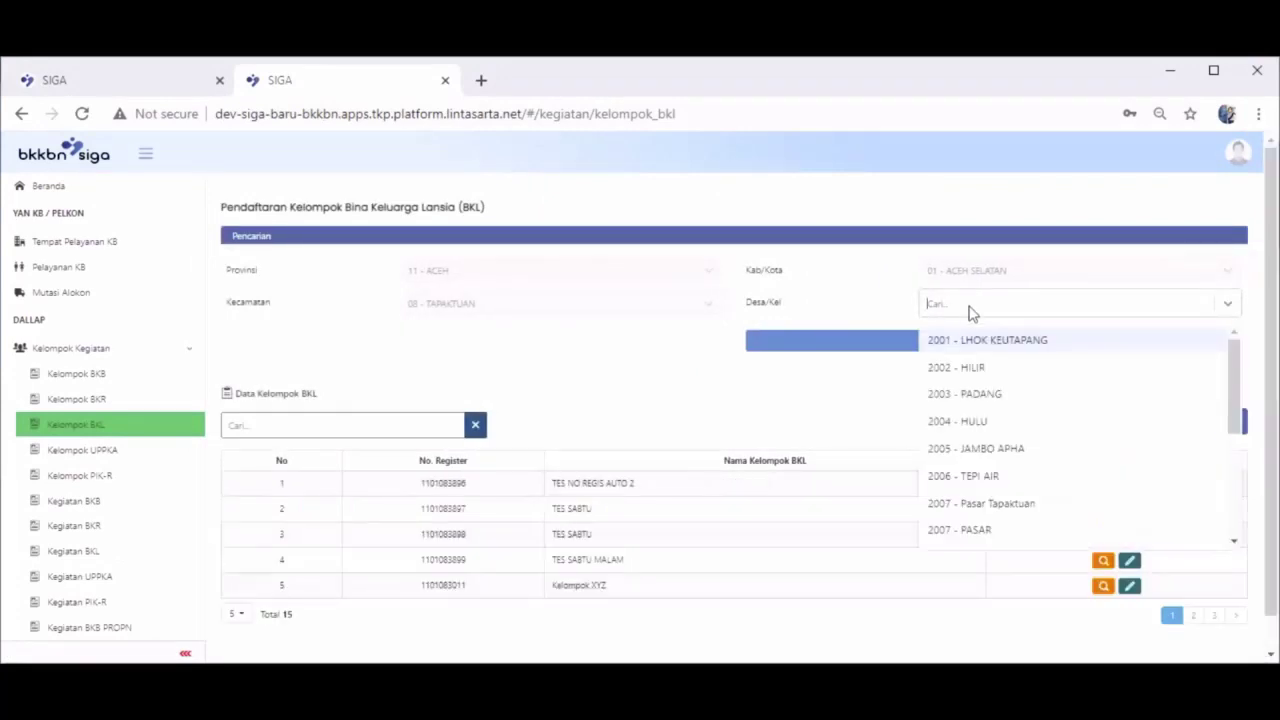
click(1001, 456)
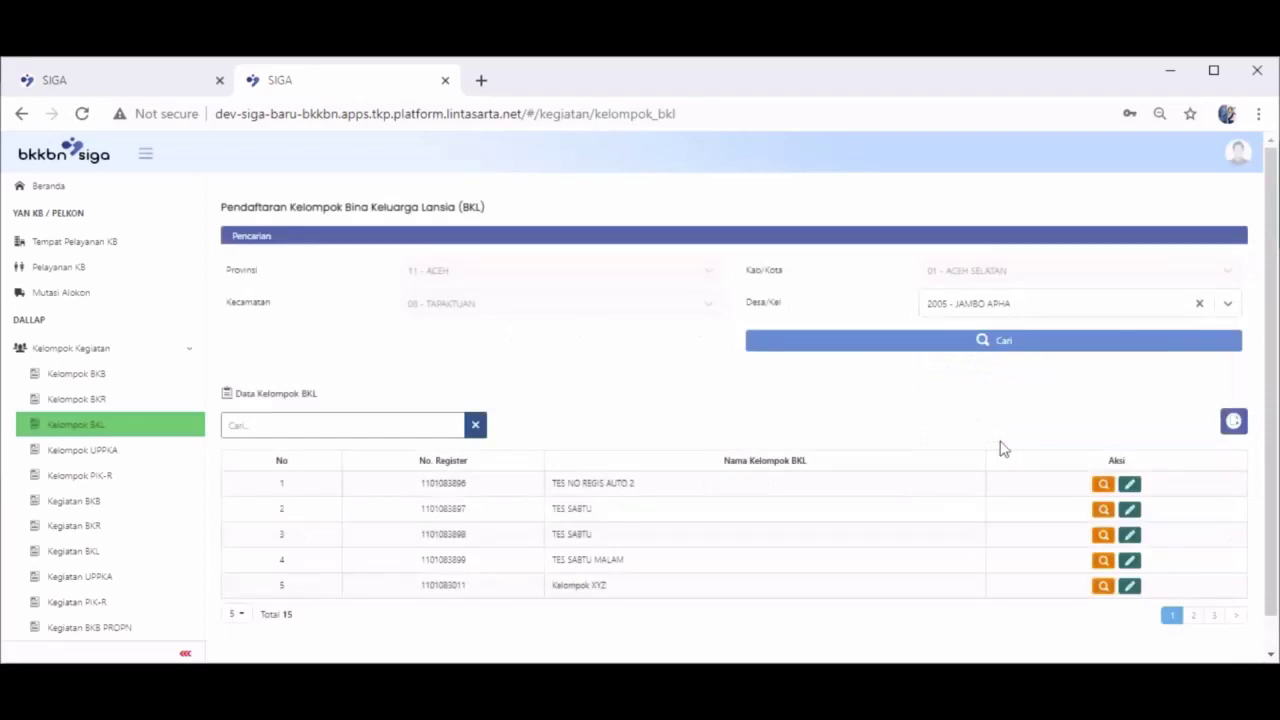
click(997, 351)
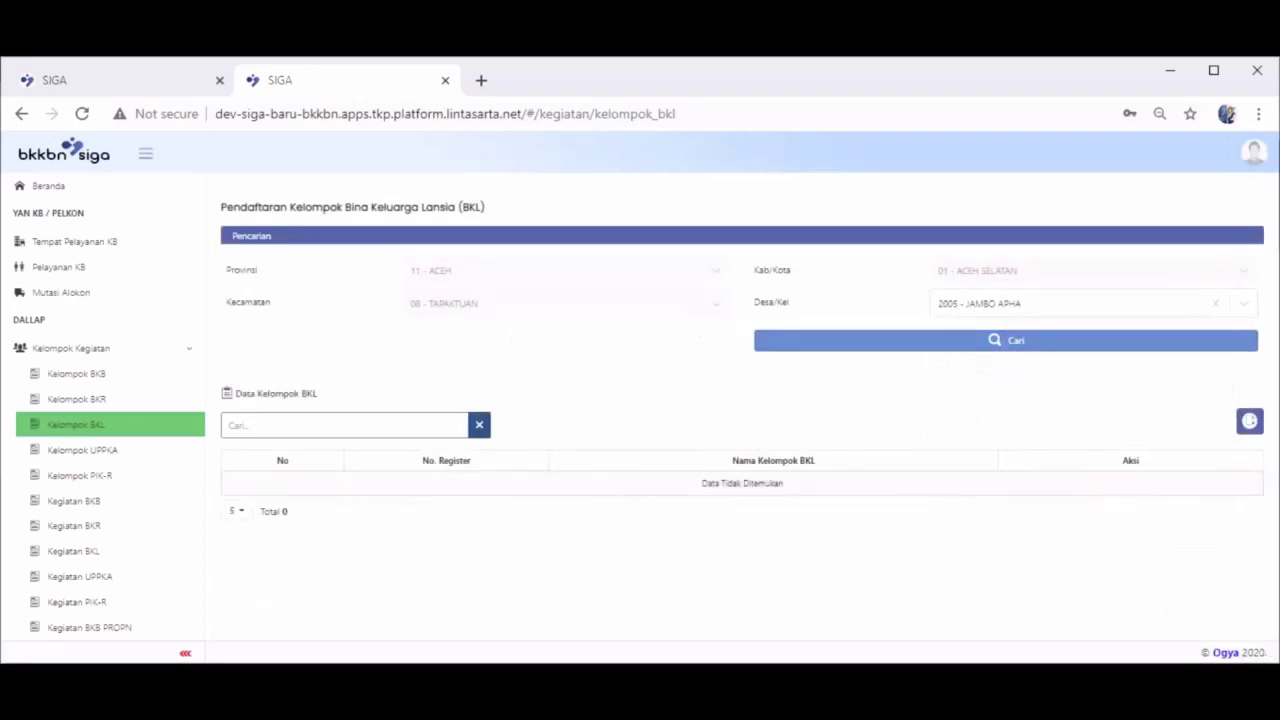
click(1249, 421)
click(463, 222)
text(B)
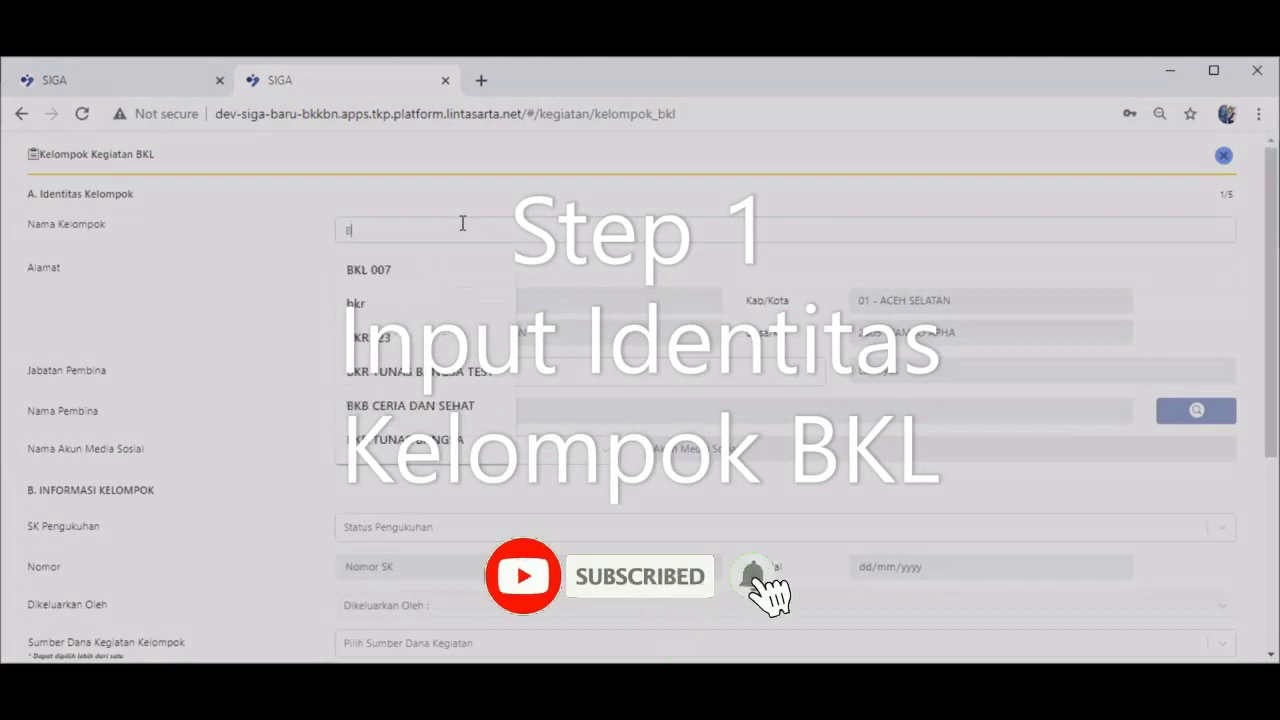
text(KL 007)
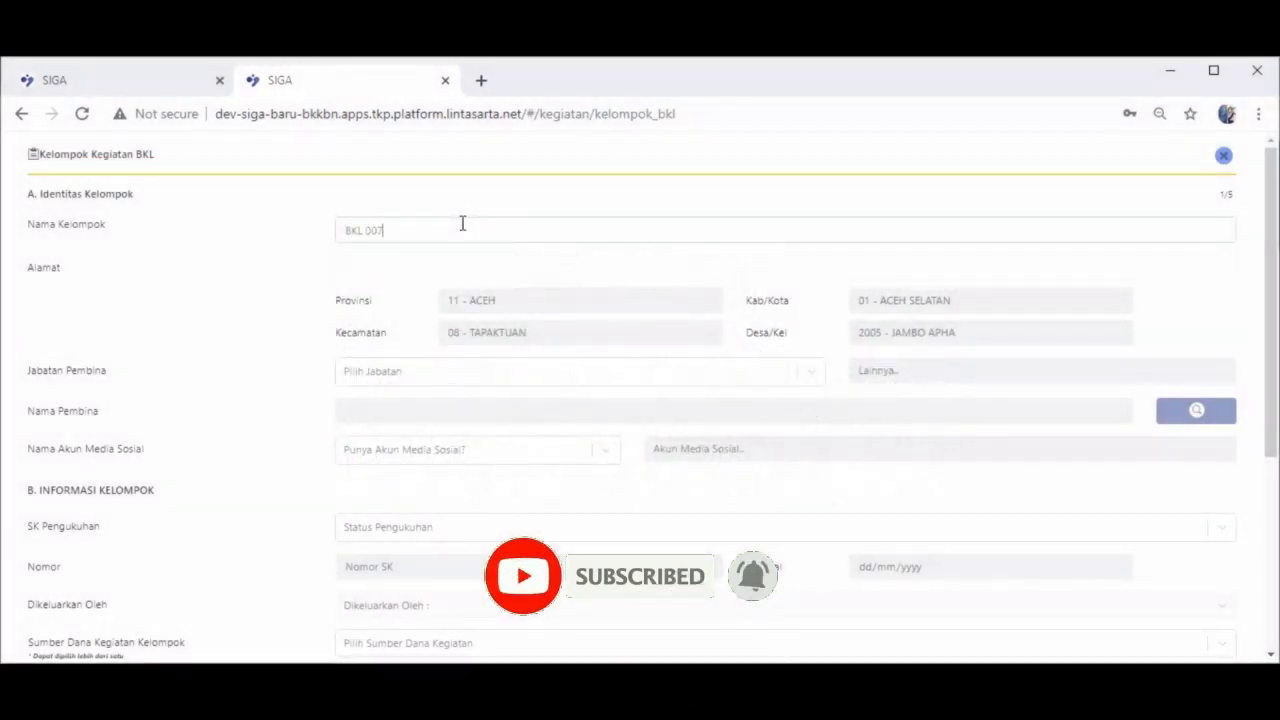
click(455, 268)
click(445, 306)
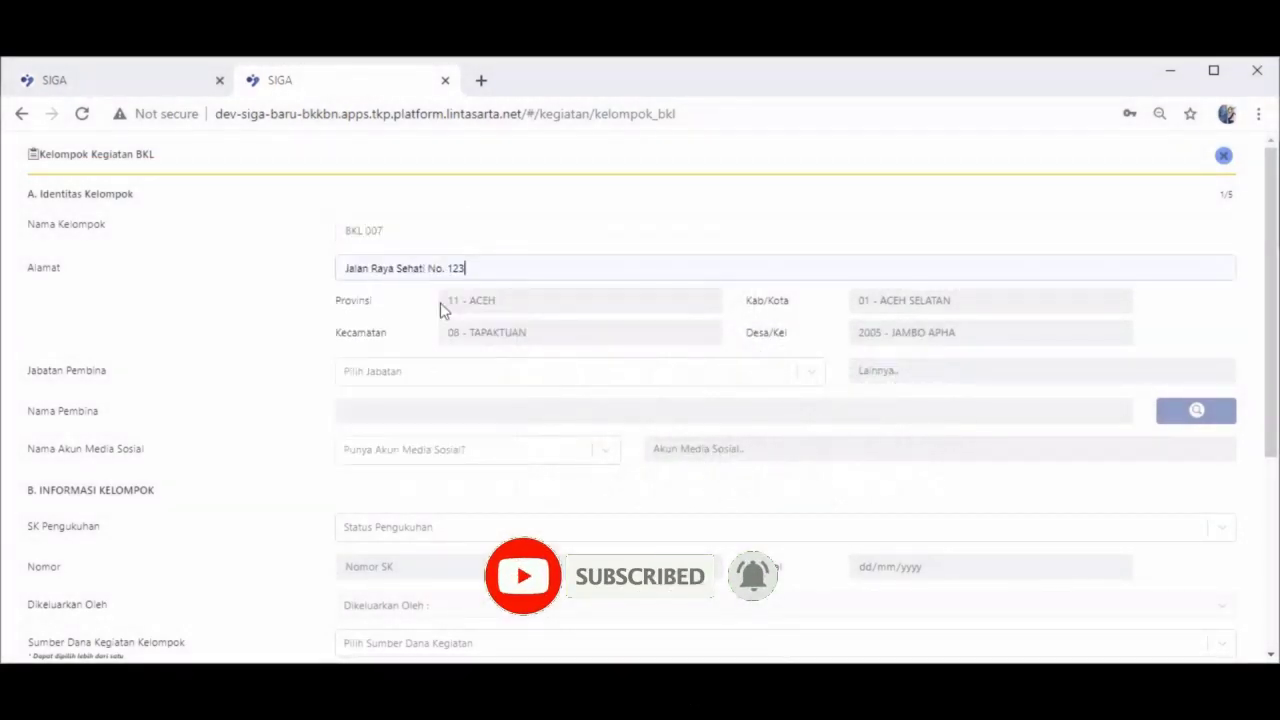
Set the supervisor position to PKB/PLKB PNS and pick the fifth listed staff member
click(818, 376)
click(752, 404)
click(1195, 421)
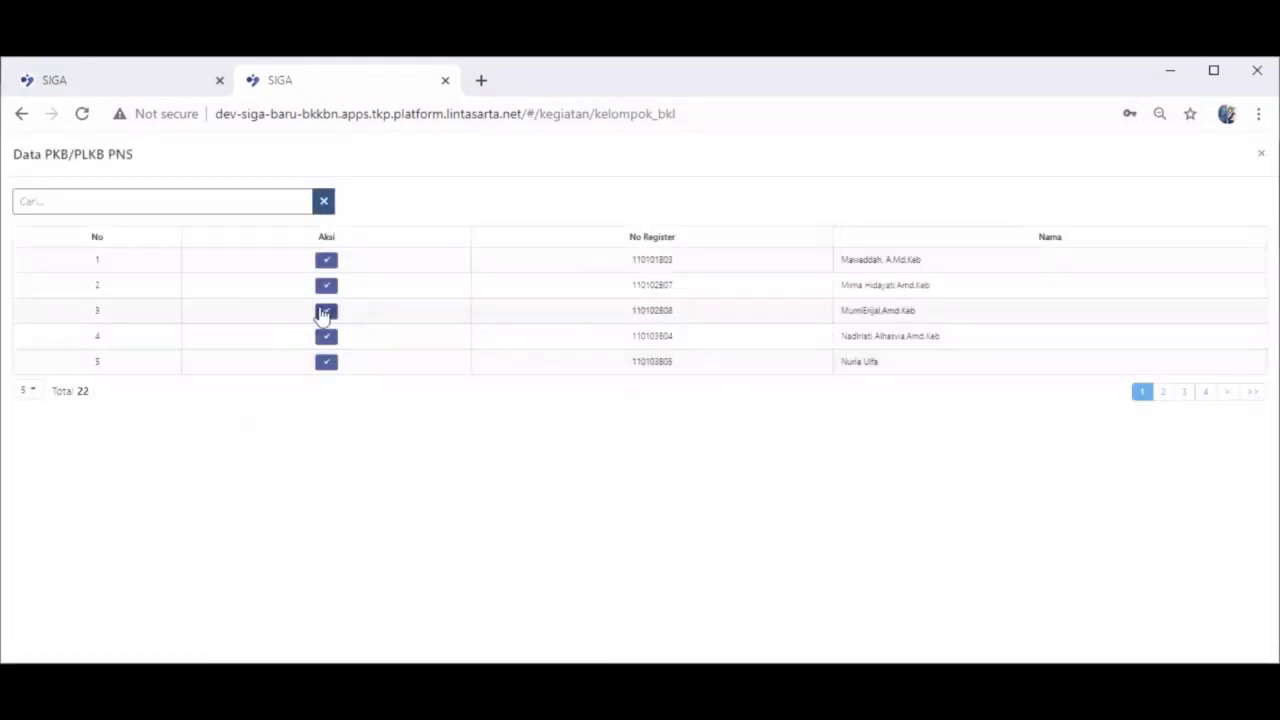
click(331, 362)
Answer Tidak for social media and mark SK Pengukuhan as Tidak Ada
click(491, 449)
click(476, 512)
click(493, 533)
click(480, 591)
Set Sumber Dana to APBN and Keterpaduan Kelompok to Ekonomi Produktif
scroll(478, 560, down, 4)
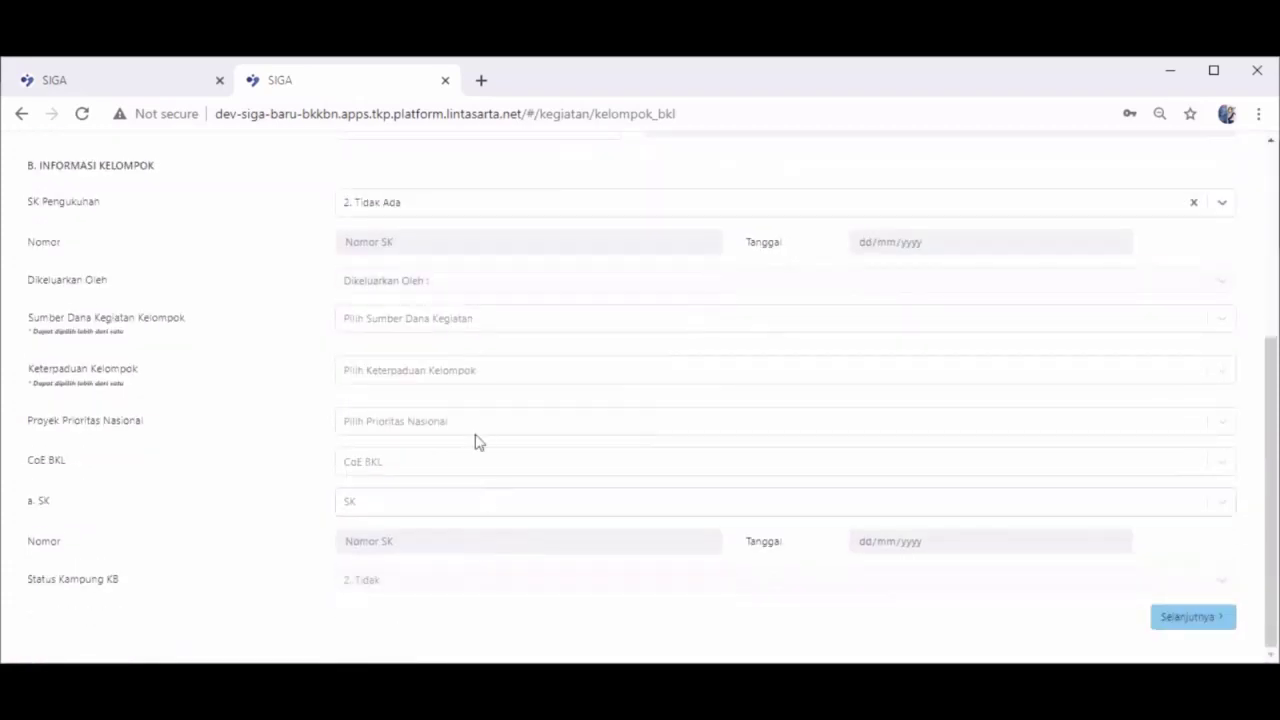
click(443, 318)
click(443, 354)
click(446, 370)
click(446, 402)
Mark national priority and CoE BKL as Tidak, SK as Tidak Ada, and continue
click(434, 421)
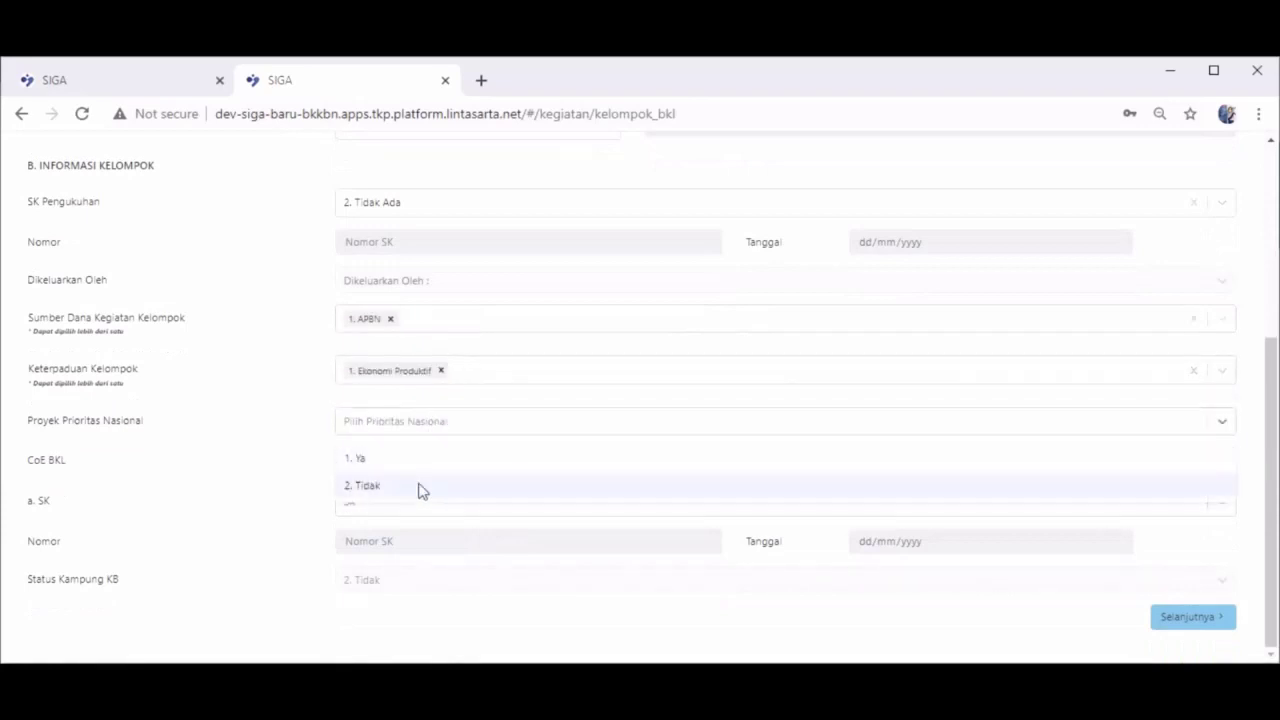
click(420, 487)
click(422, 470)
click(420, 527)
click(420, 514)
click(408, 566)
click(1170, 620)
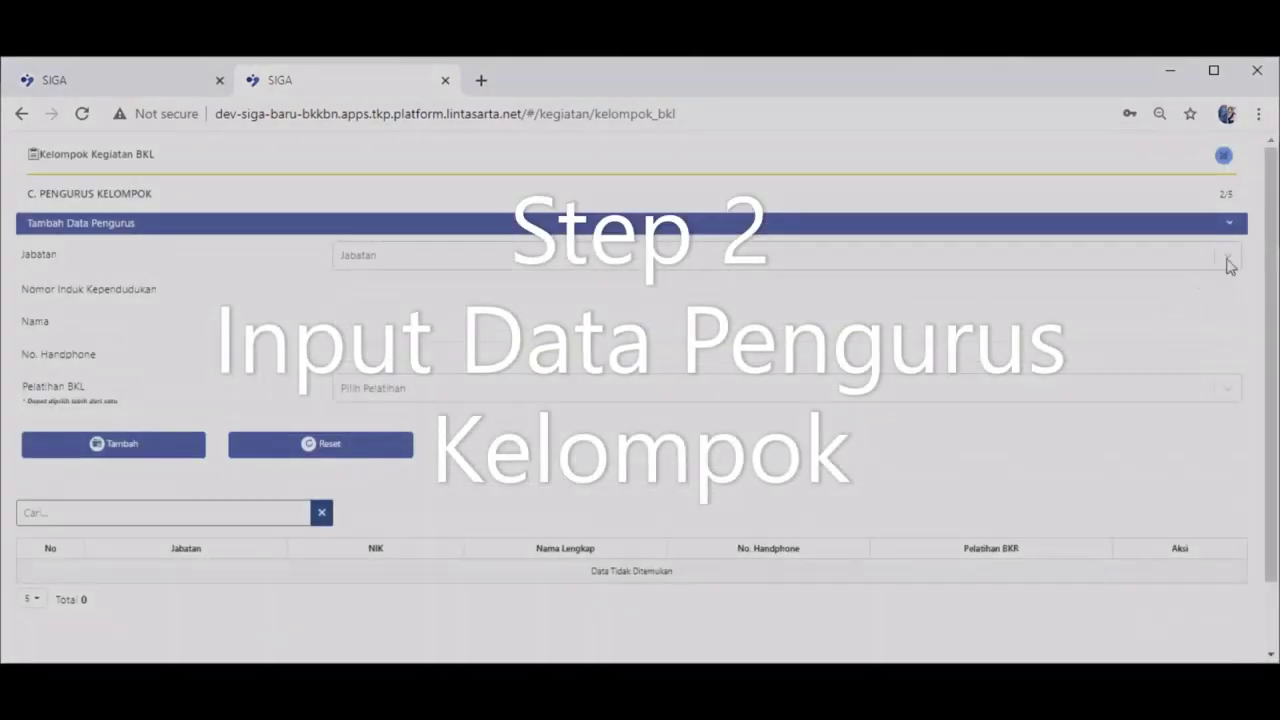
Enter a Ketua committee member with their NIK and name
click(1230, 265)
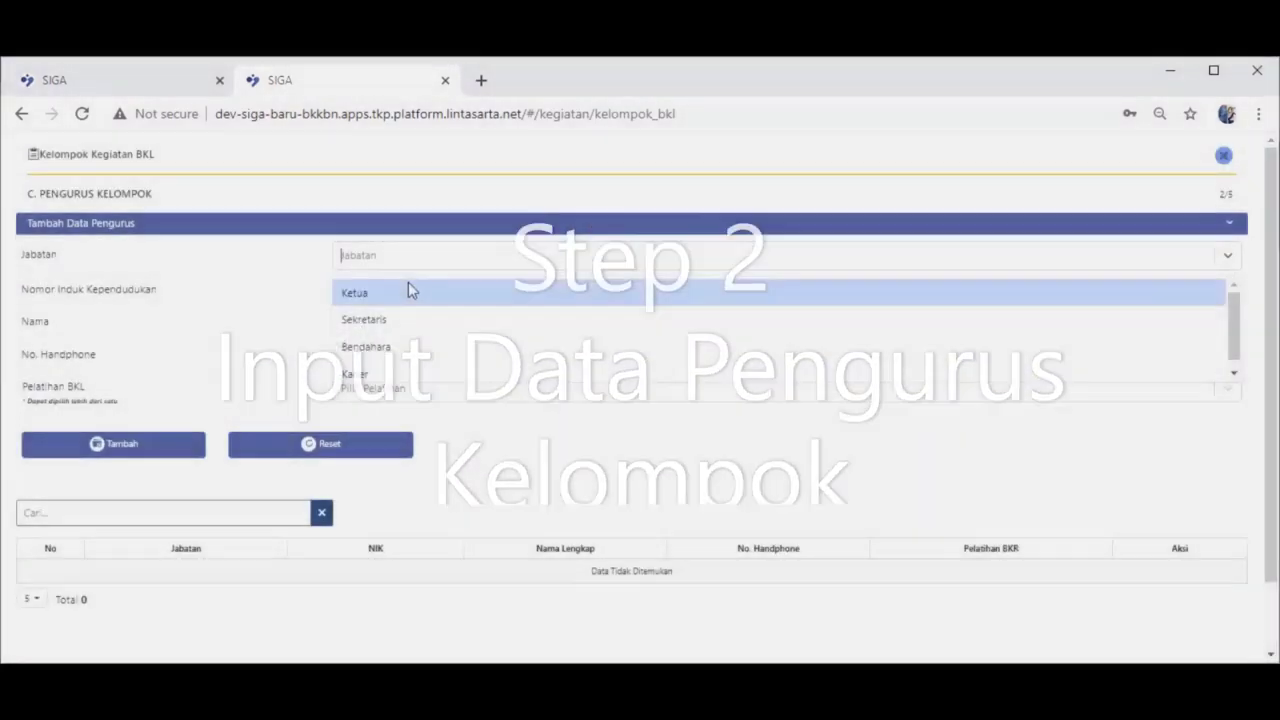
click(406, 292)
click(406, 290)
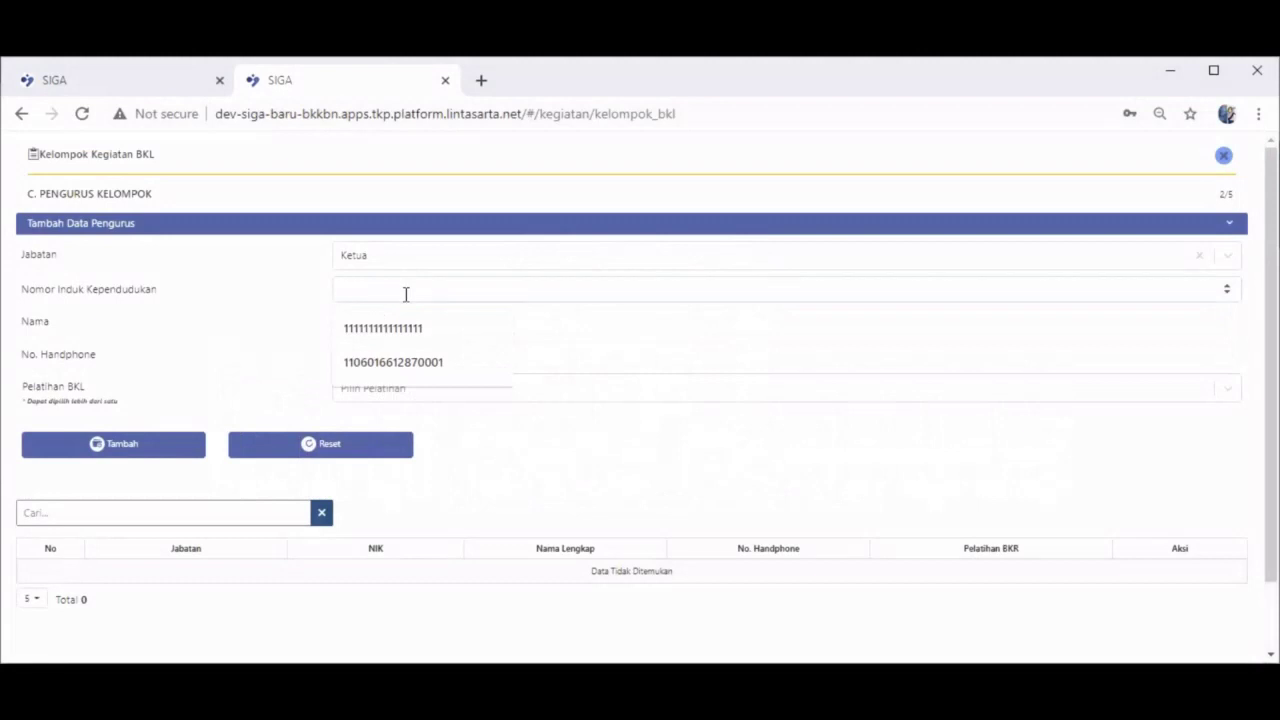
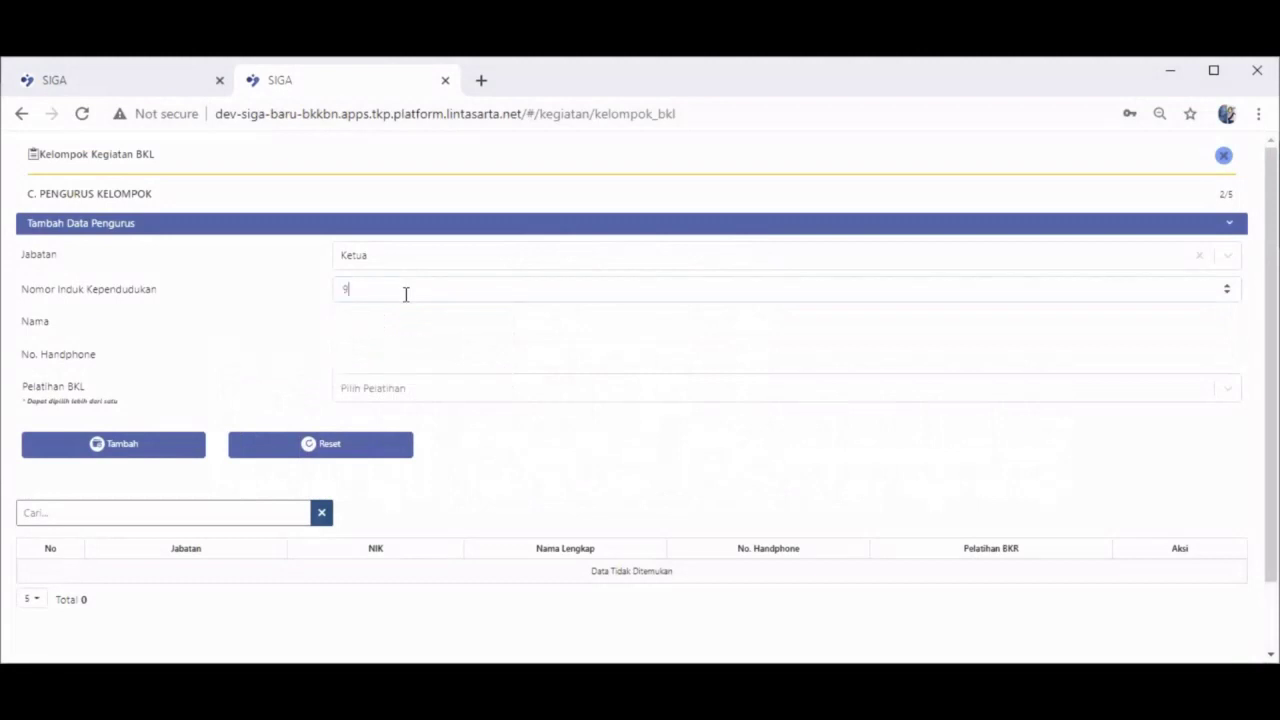
click(432, 320)
text(JOLI)
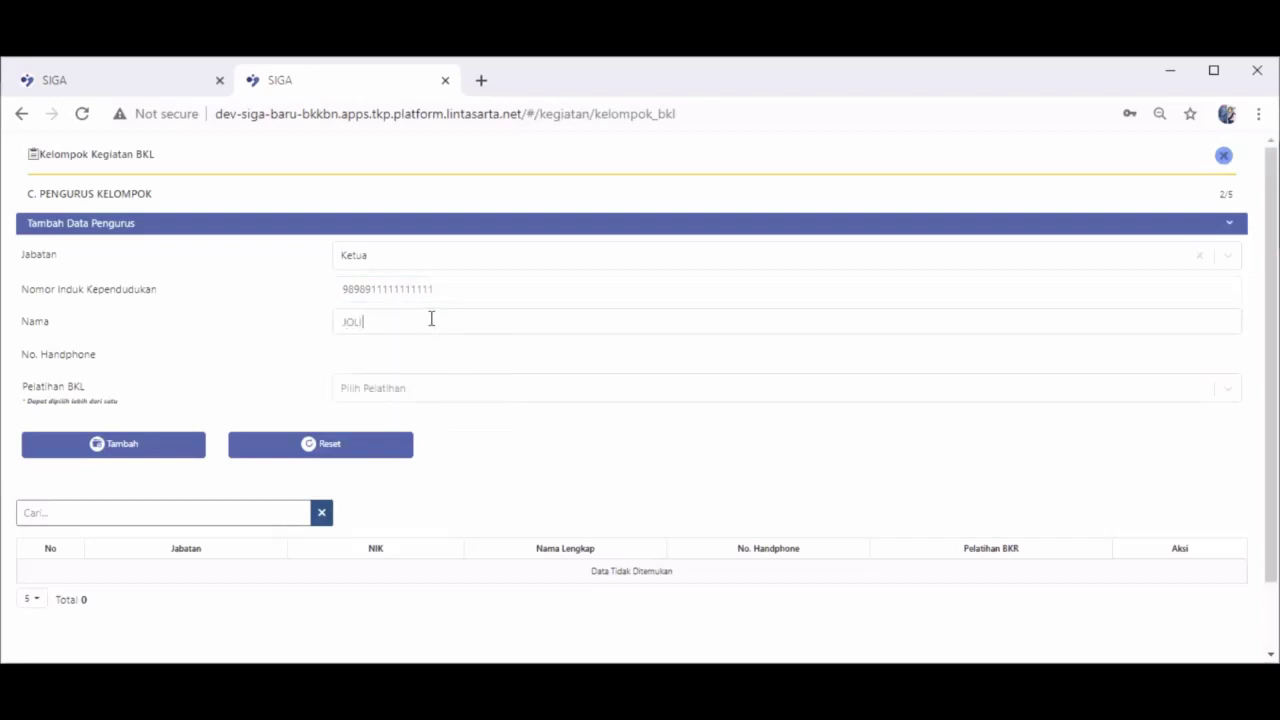
text(OS)
click(393, 358)
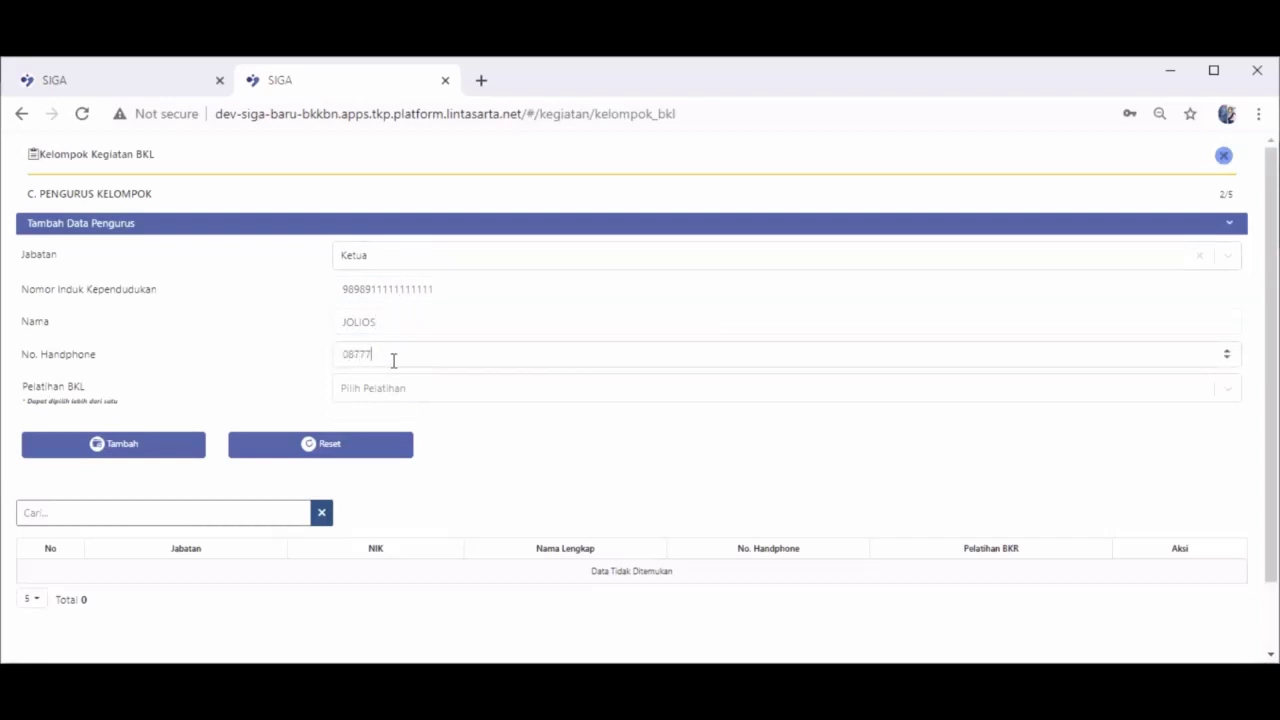
Give the Ketua all three BKL trainings and add them to the committee table
click(423, 395)
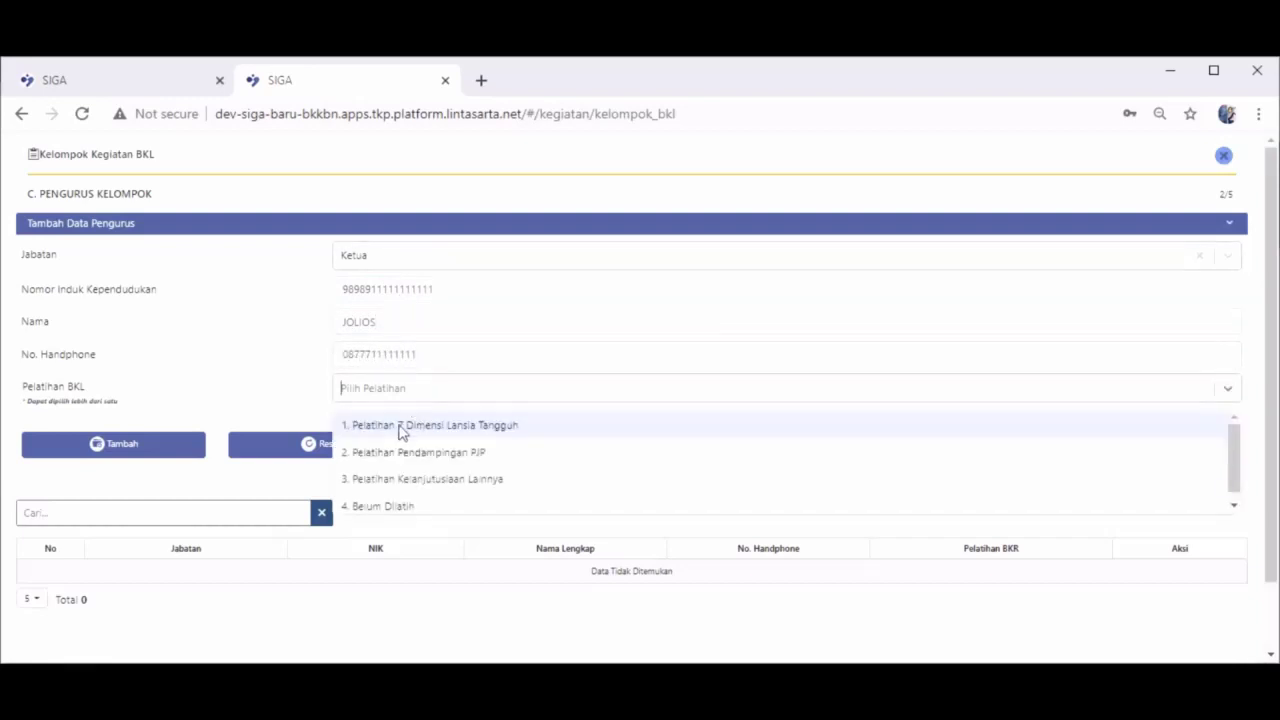
click(400, 426)
click(528, 400)
click(603, 424)
click(697, 406)
click(686, 425)
click(124, 447)
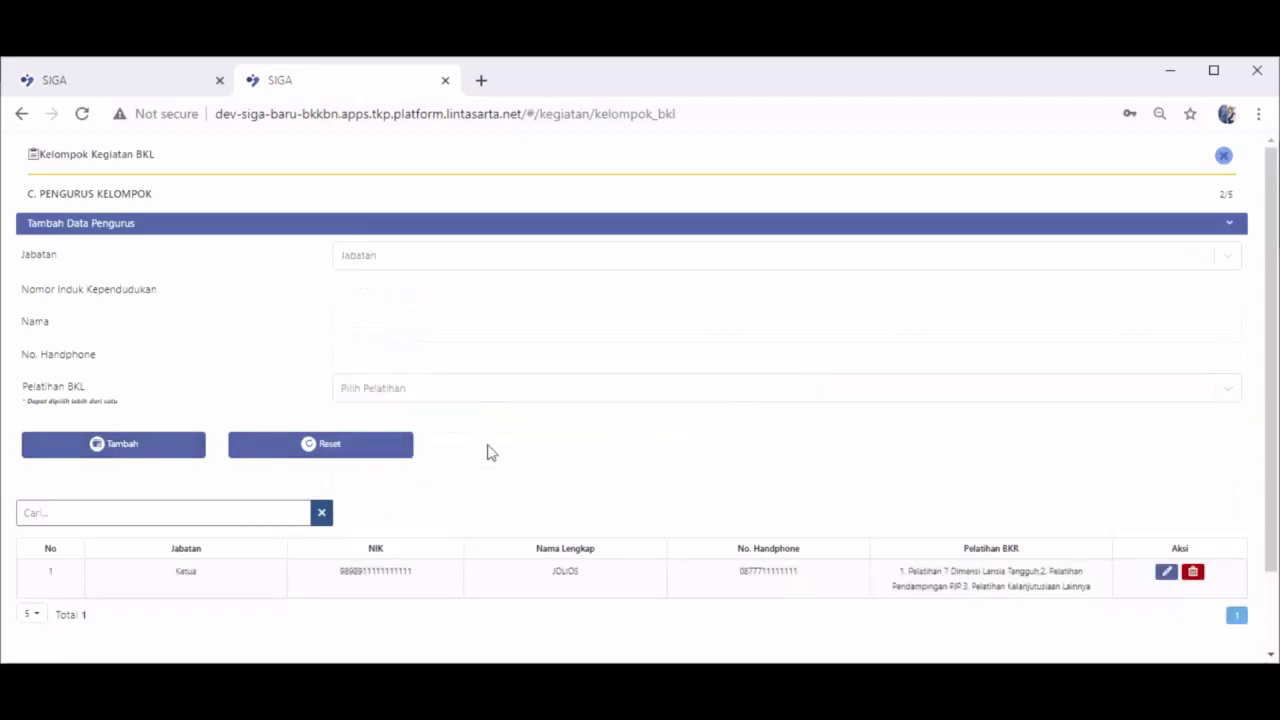
Set the next committee entry's role to Sekretaris
click(478, 268)
click(466, 291)
click(429, 288)
Fill in the Sekretaris's ID number, name and phone number
text(1234512222222222)
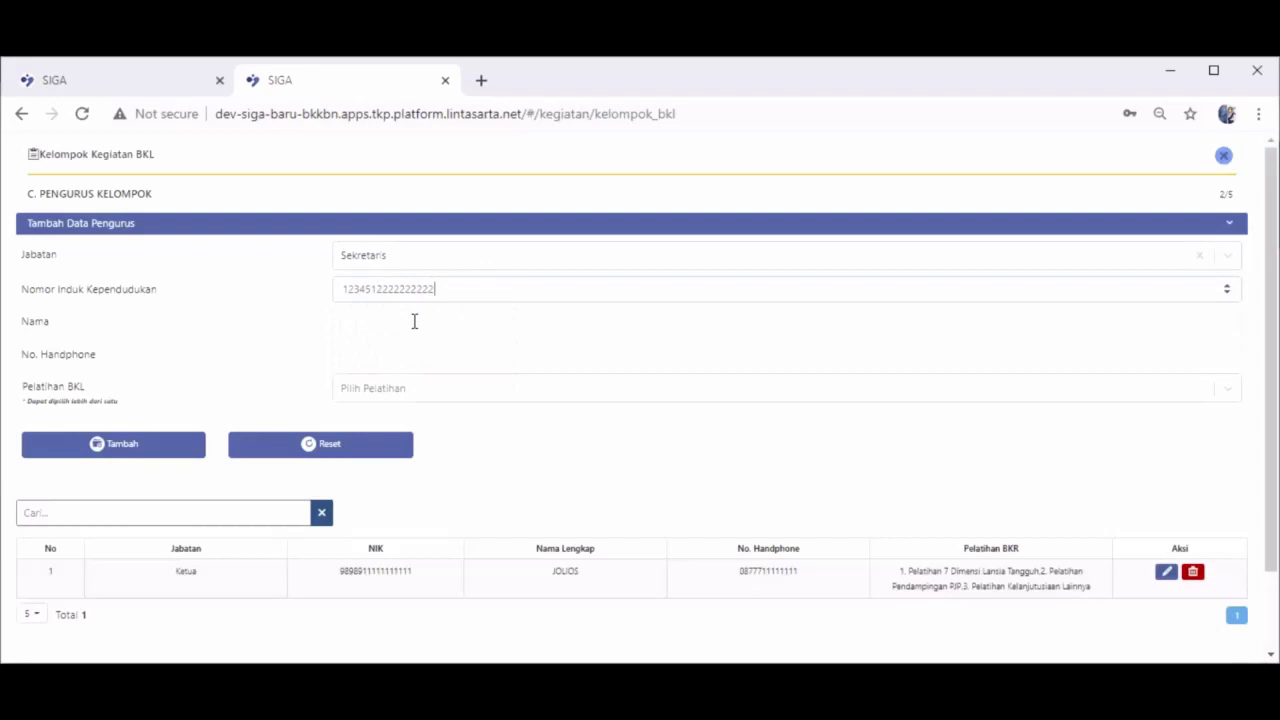
click(414, 321)
click(454, 291)
click(448, 322)
text(RO)
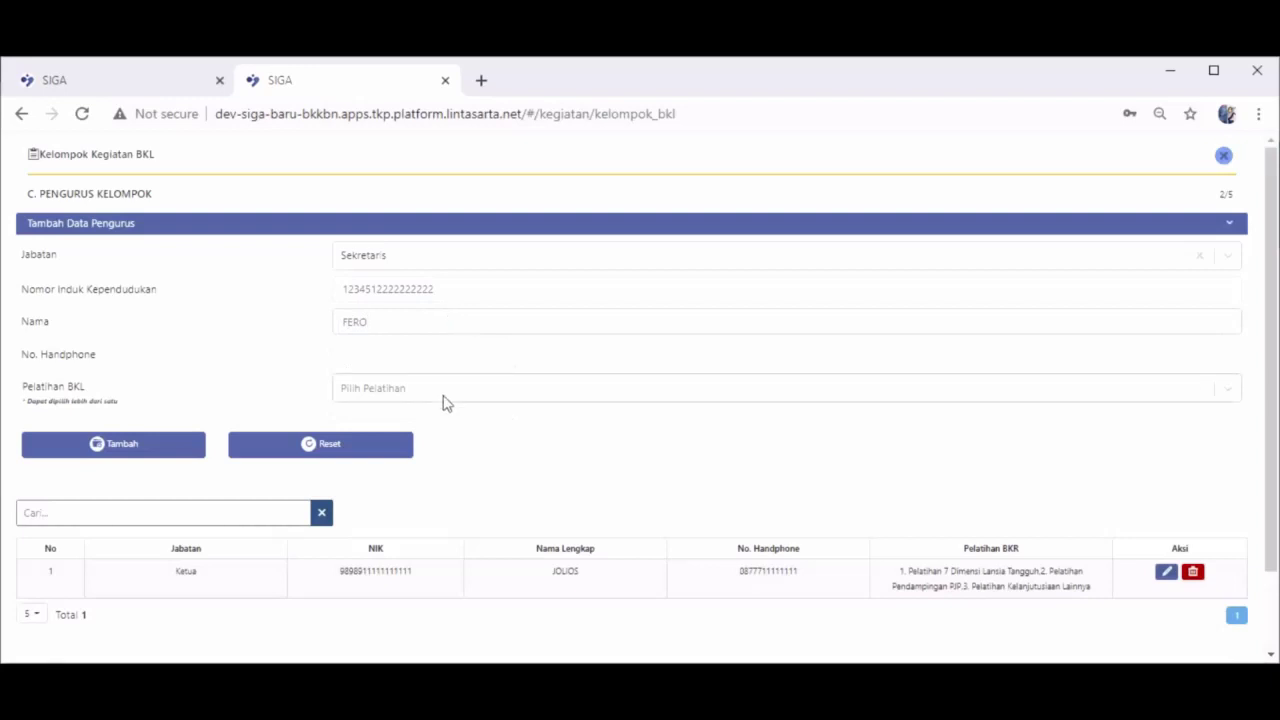
click(445, 356)
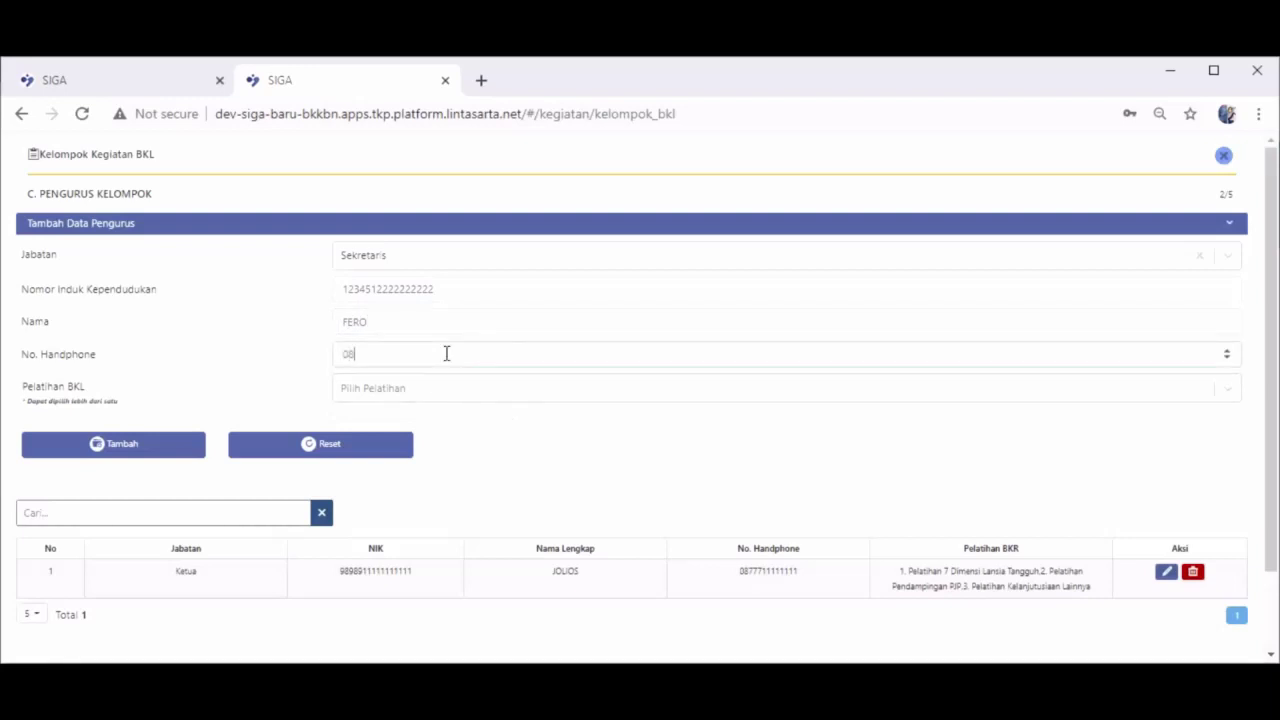
Select 7 Dimensi Lansia Tangguh, Pendampingan PJP and Kelanjutusiaan Lainnya trainings, then add the Sekretaris
click(400, 390)
click(398, 423)
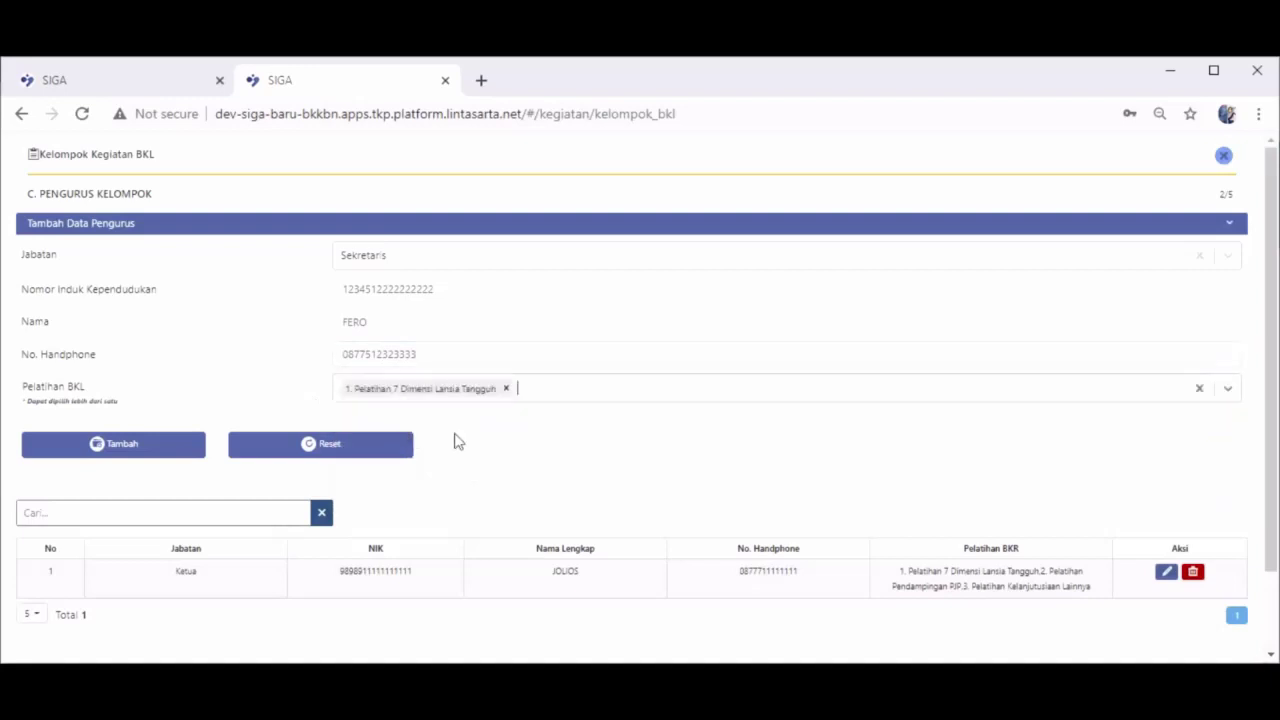
click(583, 389)
click(575, 423)
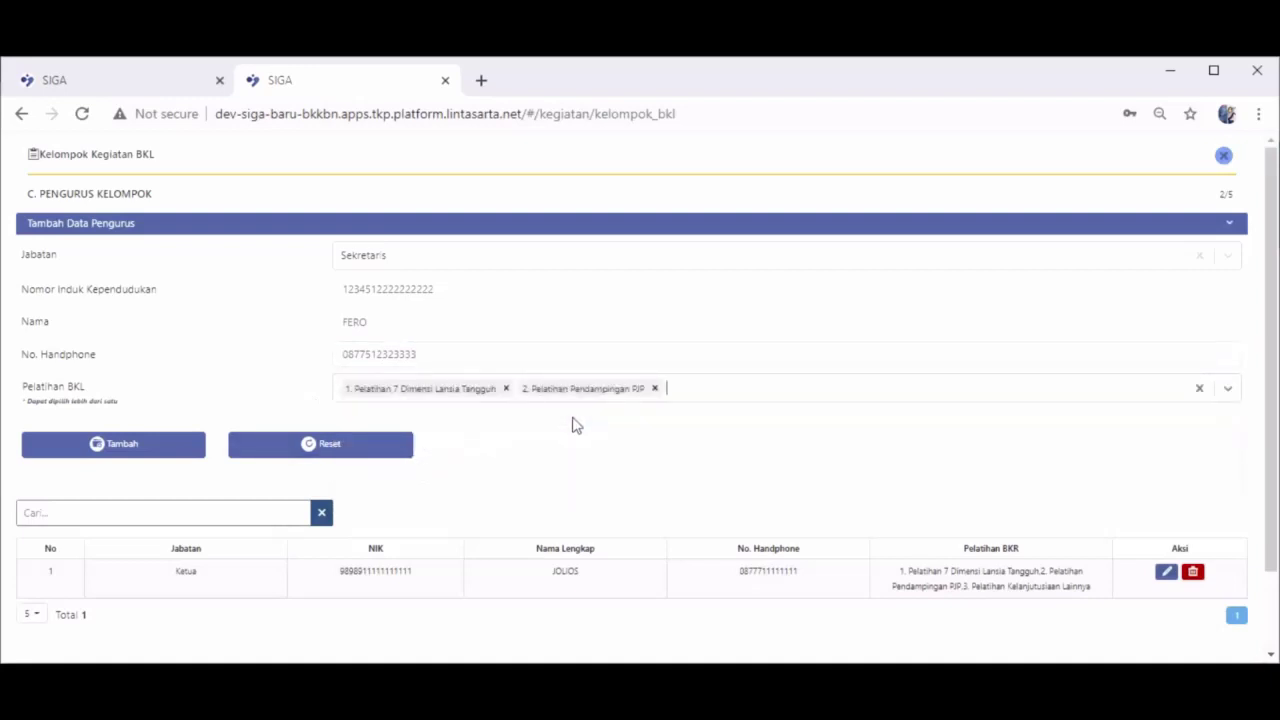
click(692, 383)
click(677, 422)
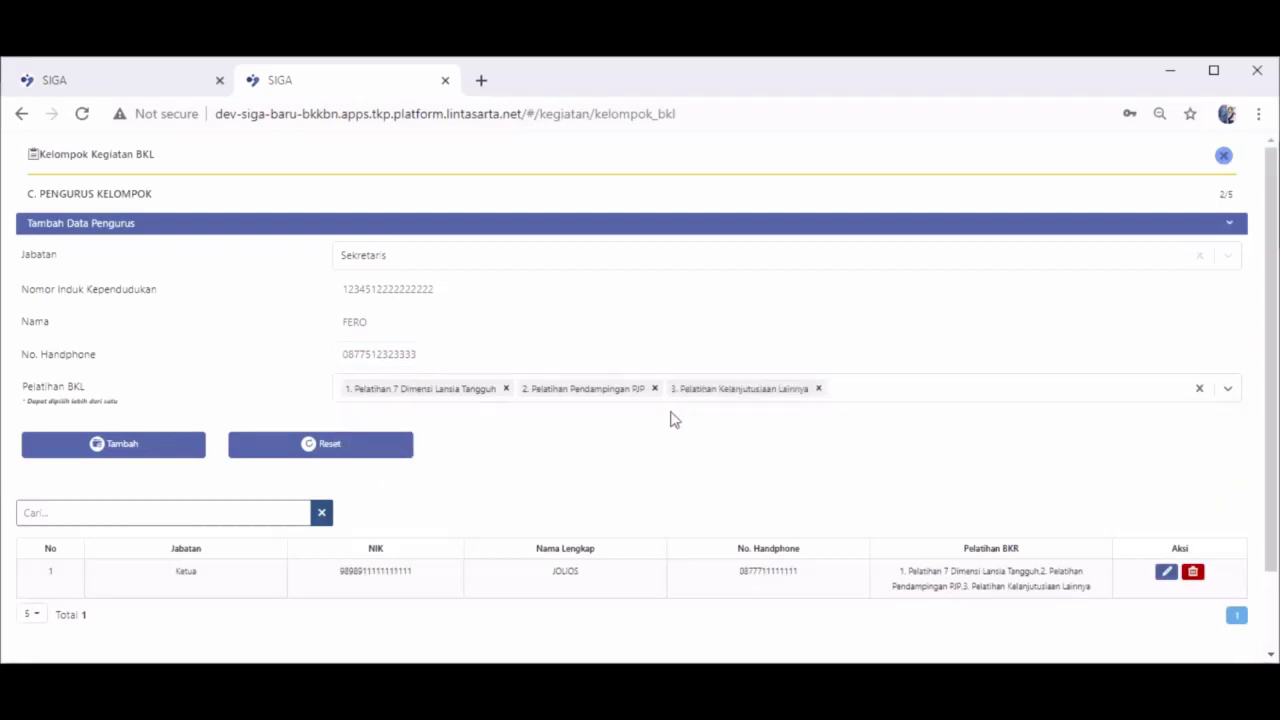
click(192, 450)
Set the next committee entry's role to Bendahara
click(432, 262)
click(420, 321)
click(423, 289)
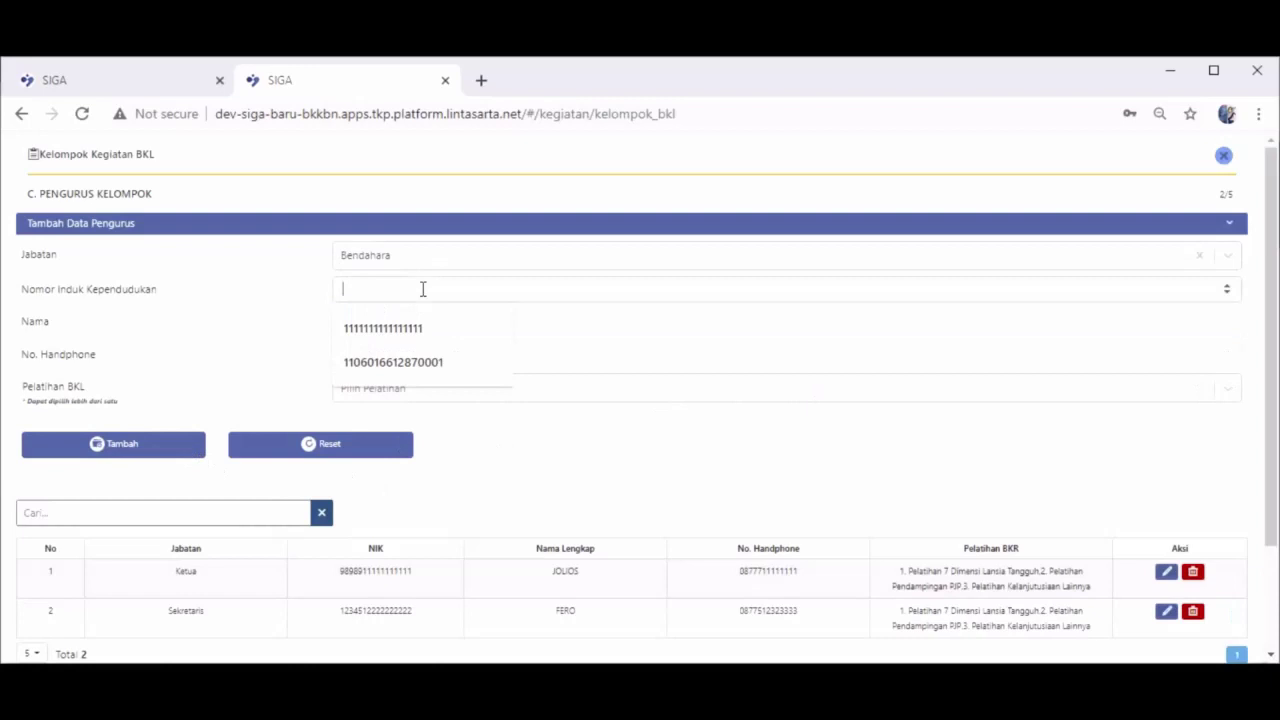
Fill in the Bendahara's ID number, name and phone number
text(1231234090000000)
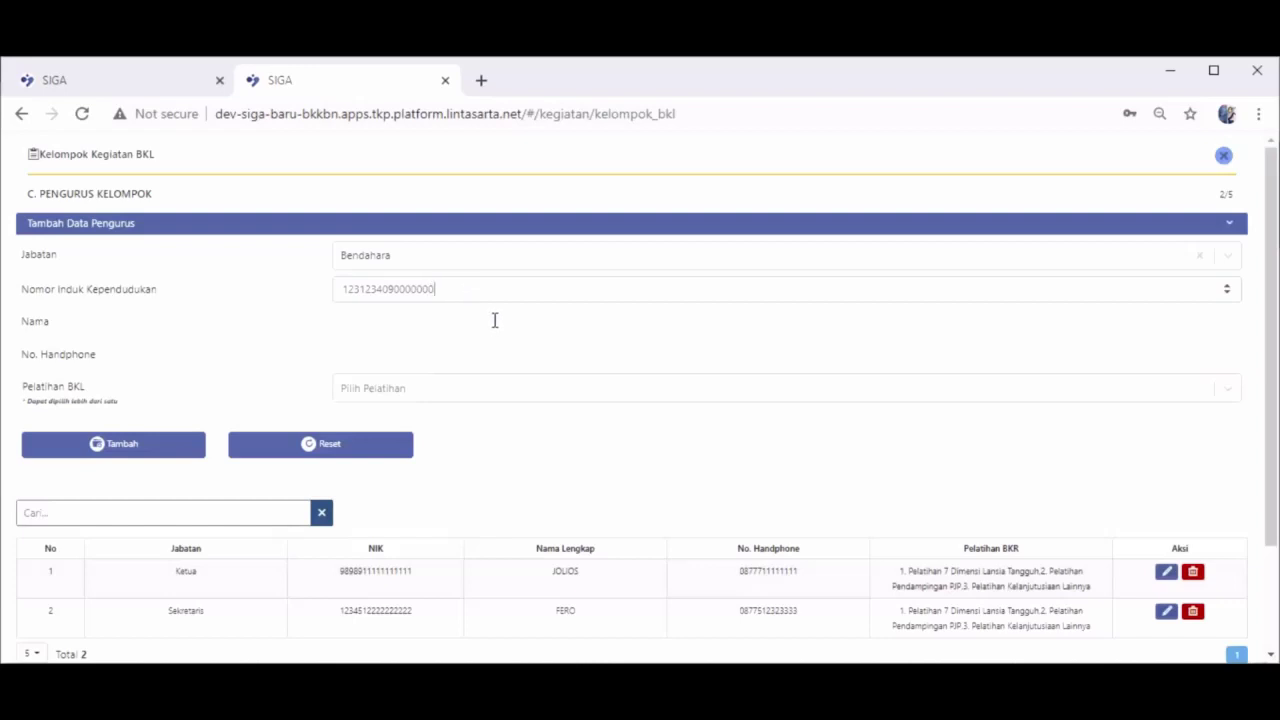
click(494, 320)
text(k)
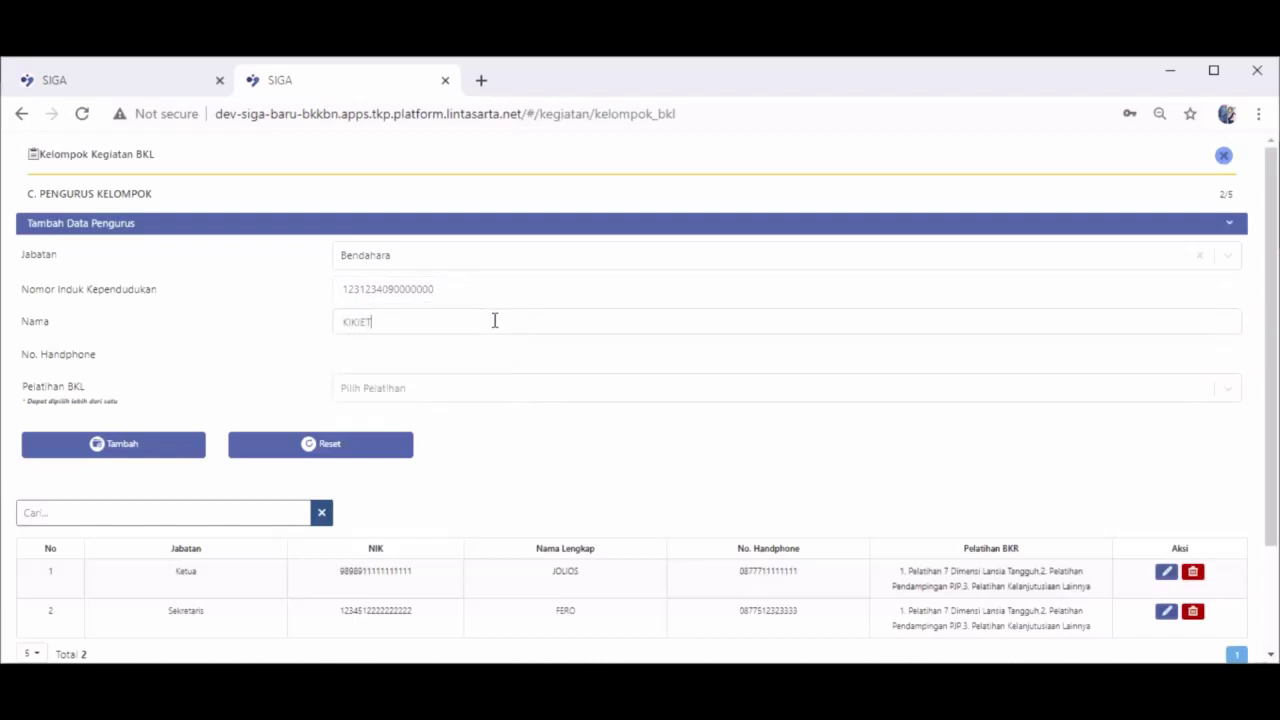
click(485, 349)
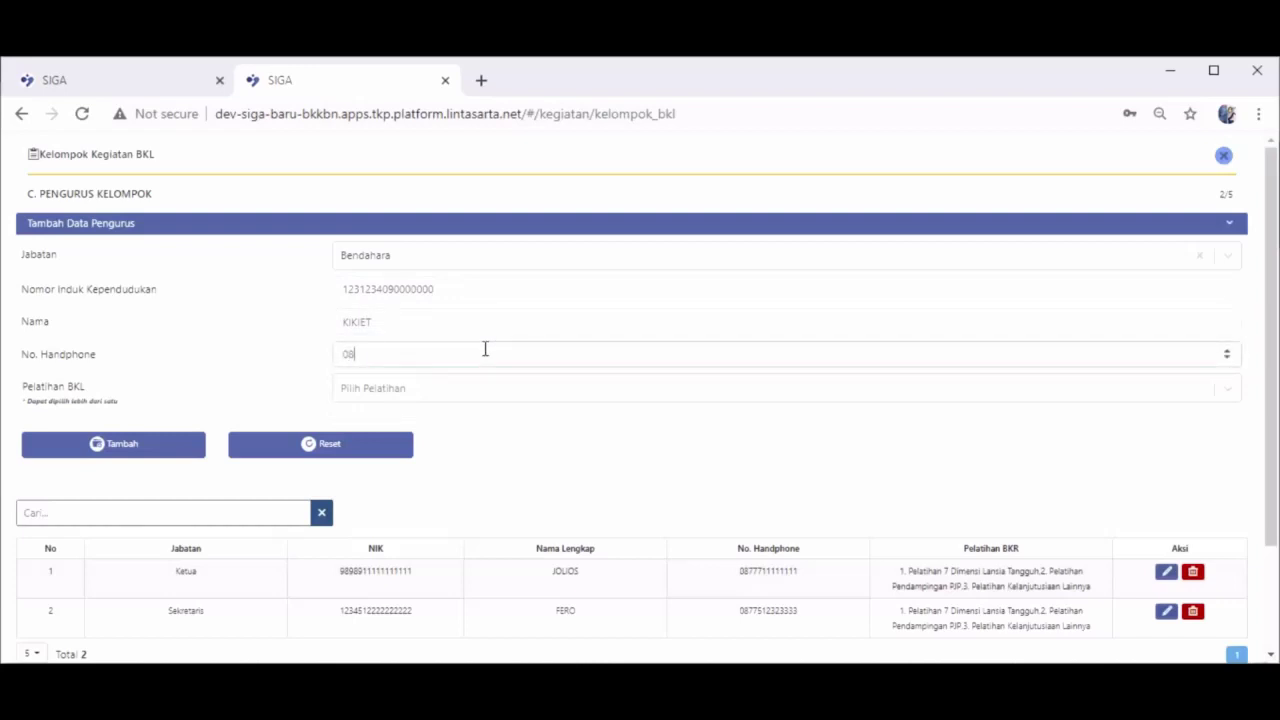
text(0812000000000)
Select all three BKL trainings for the Bendahara and add them to the committee table
click(512, 390)
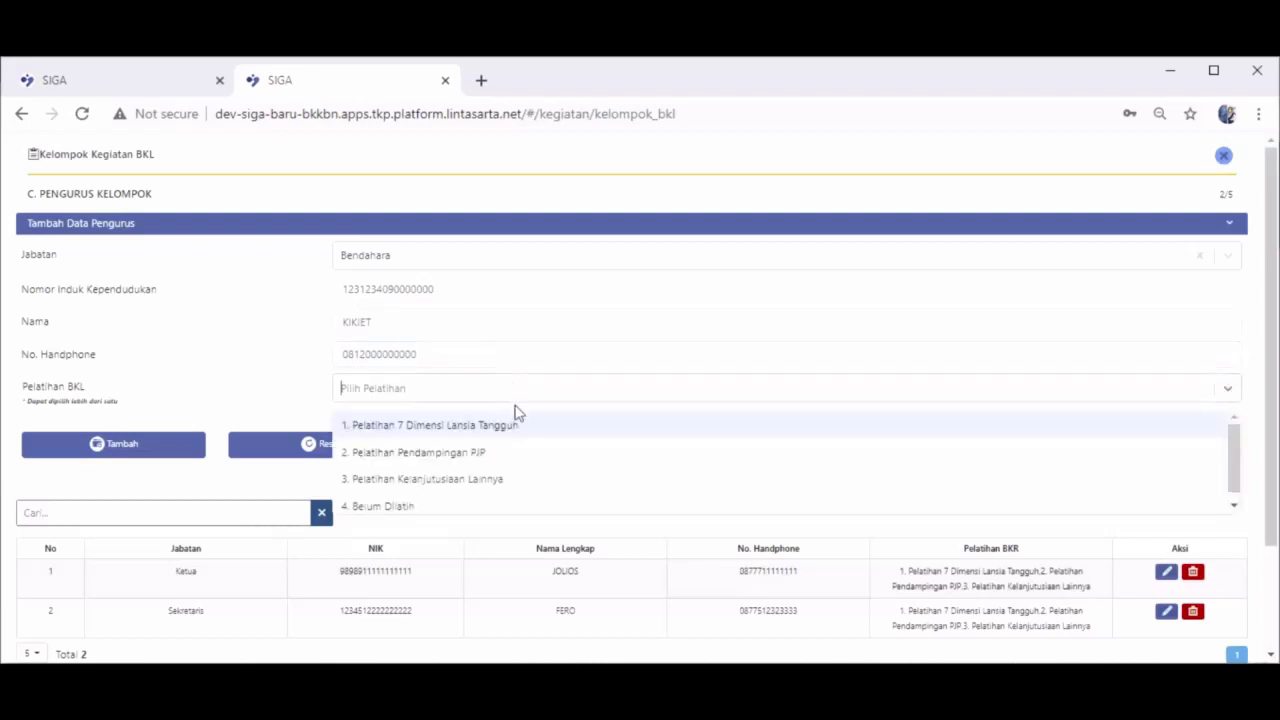
click(519, 430)
click(588, 402)
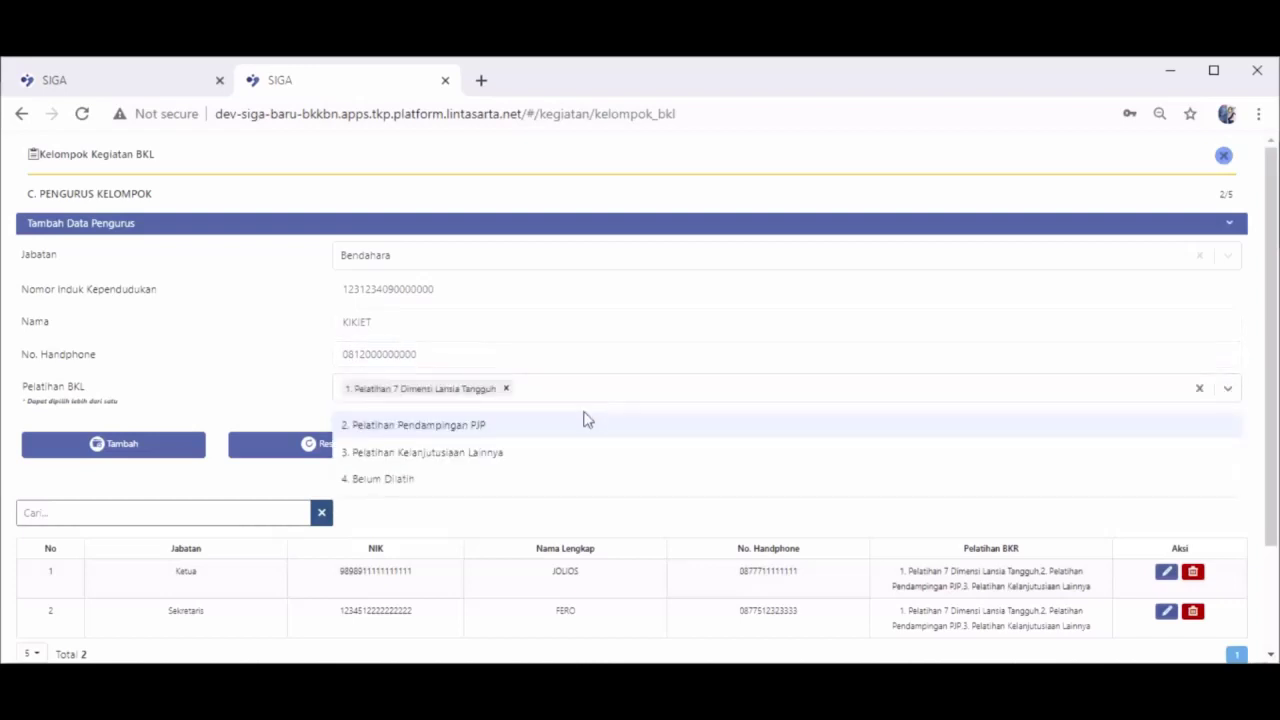
click(590, 423)
click(707, 386)
click(674, 422)
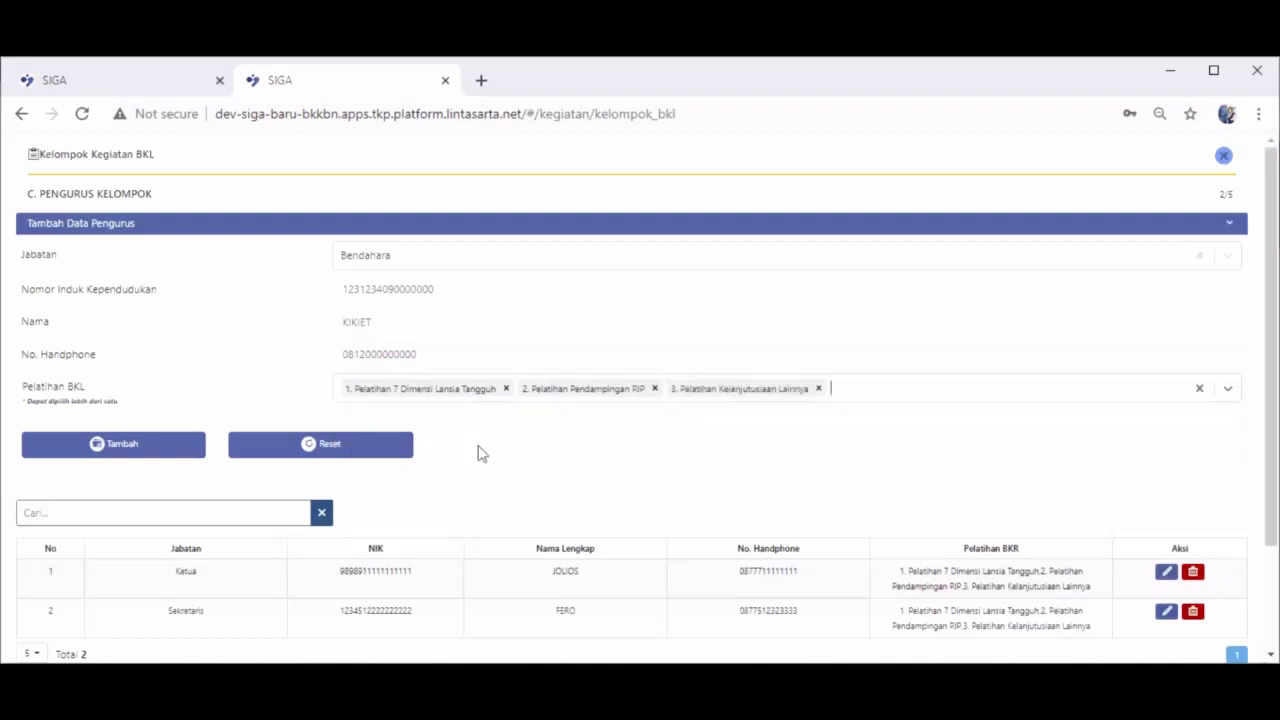
click(143, 450)
click(470, 258)
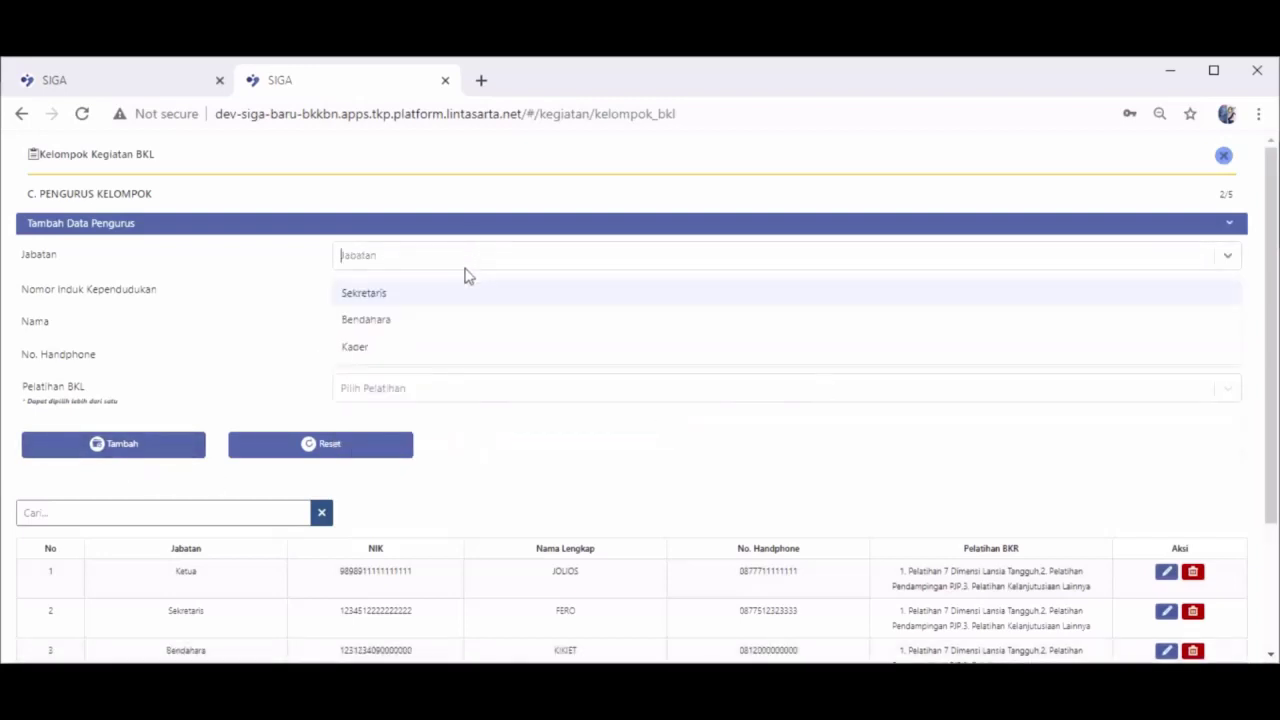
Set the role to Kader and enter the member's ID number, name and phone
click(437, 345)
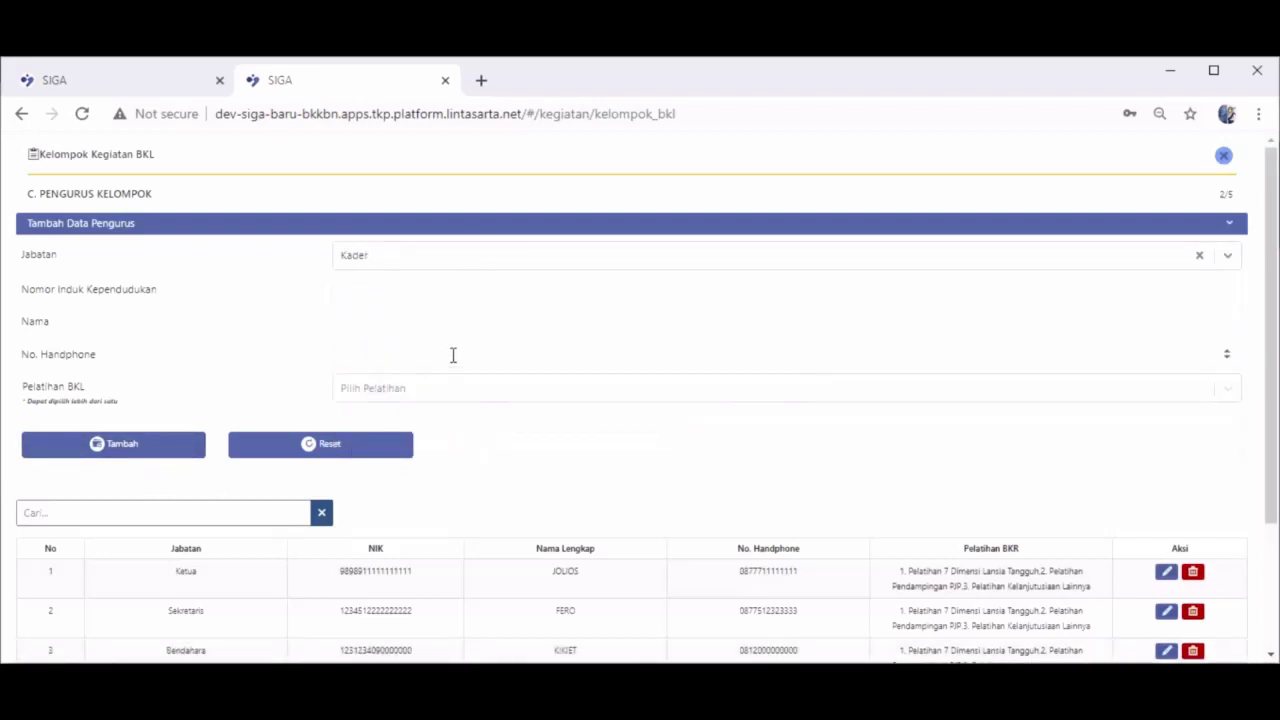
click(434, 285)
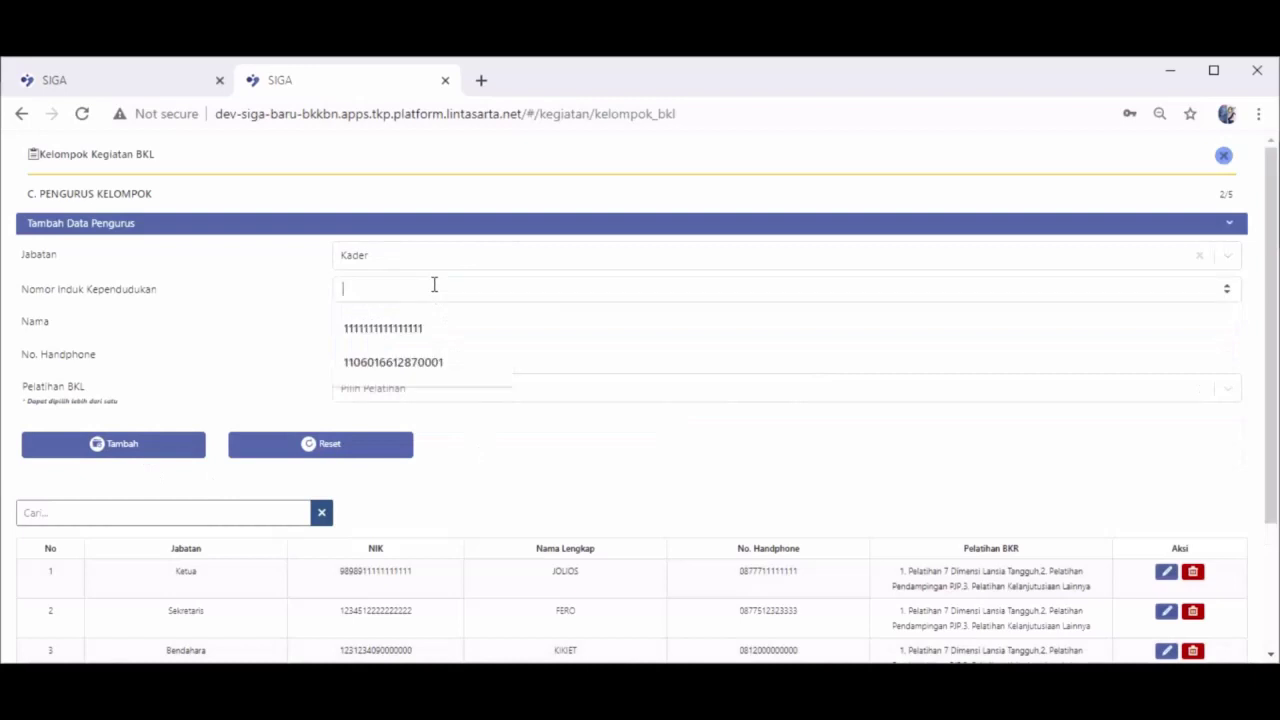
text(787)
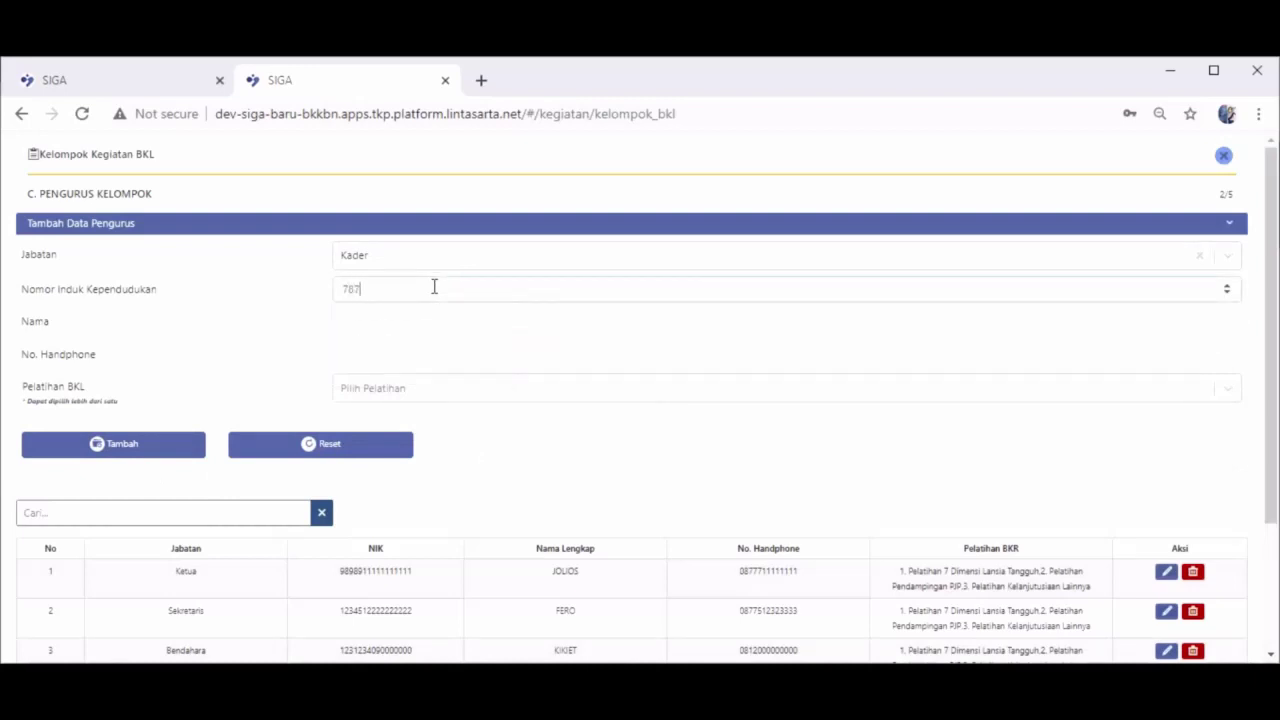
text(8787800000000)
click(441, 320)
text(M. HARIT)
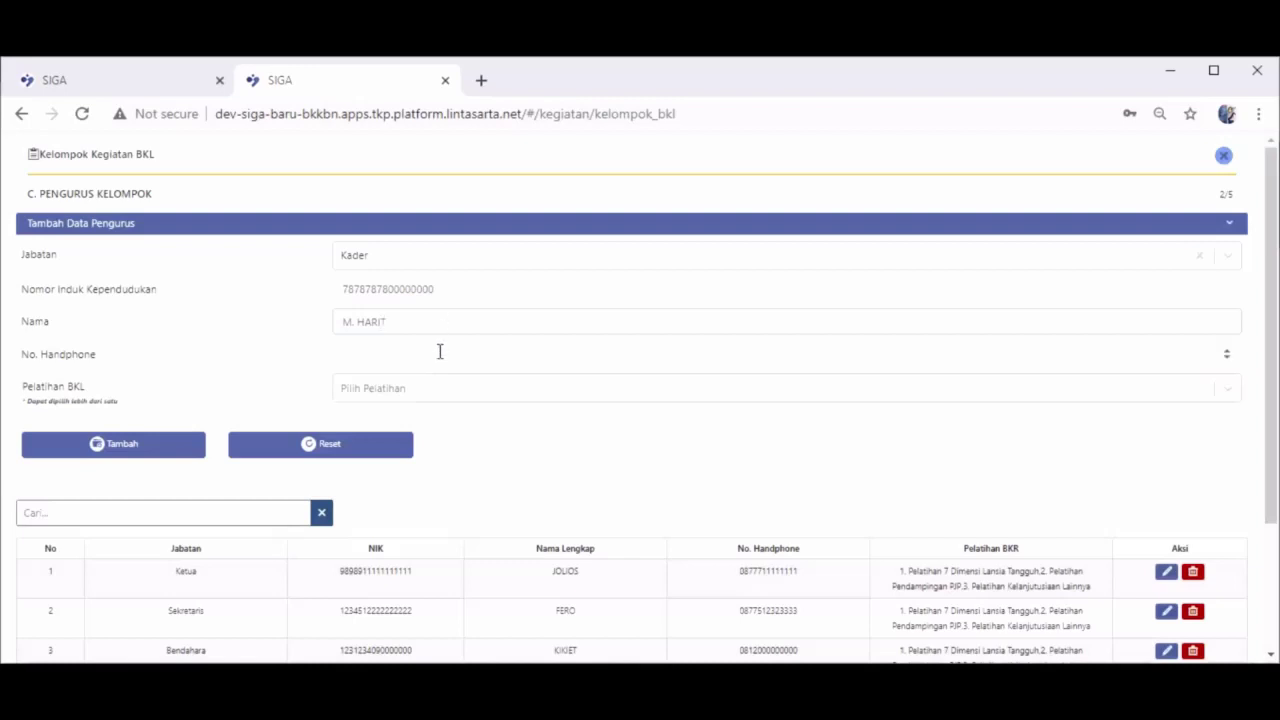
click(439, 353)
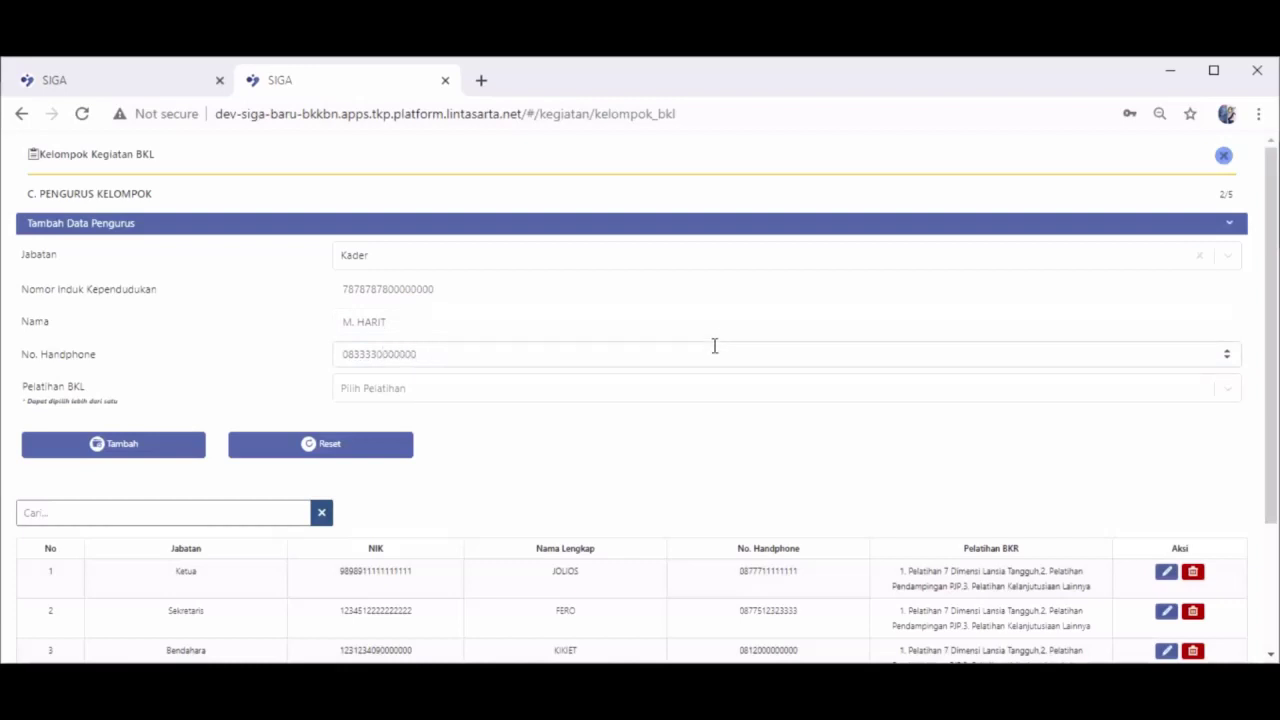
Give the Kader only the 7 Dimensi Lansia Tangguh training, add them, and continue
click(710, 392)
click(716, 424)
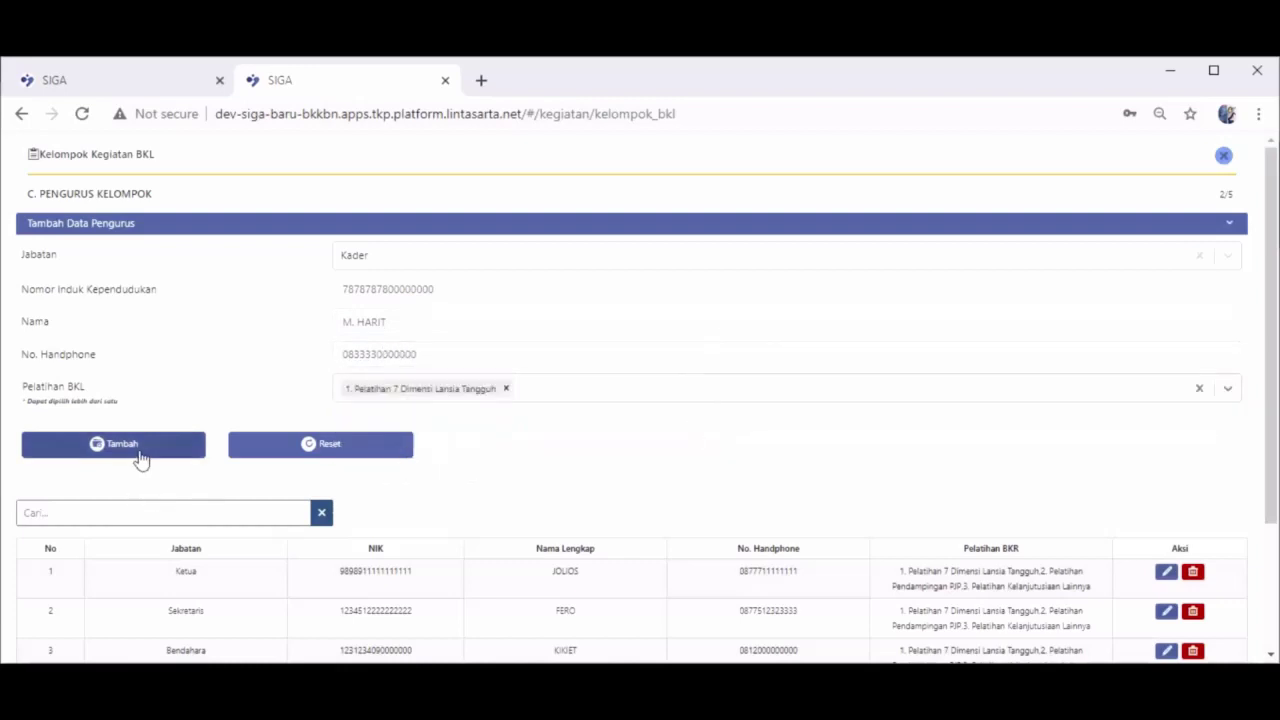
click(140, 446)
scroll(1049, 466, down, 4)
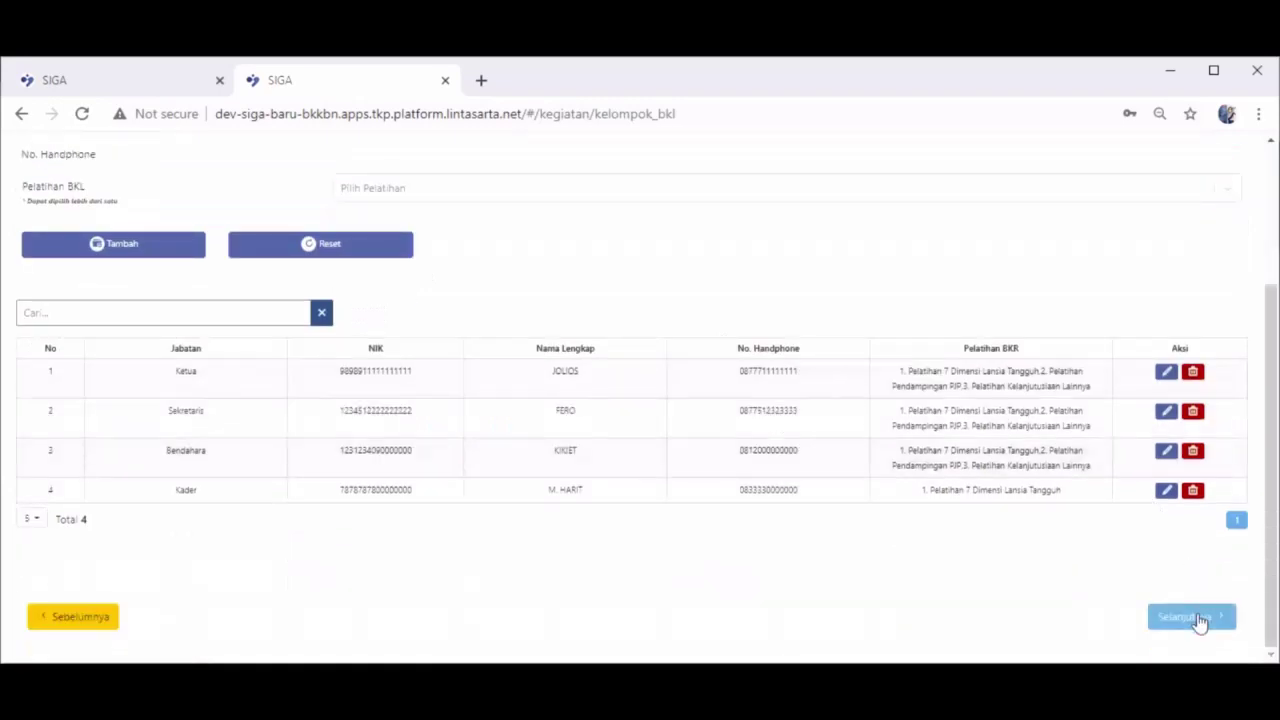
click(1190, 617)
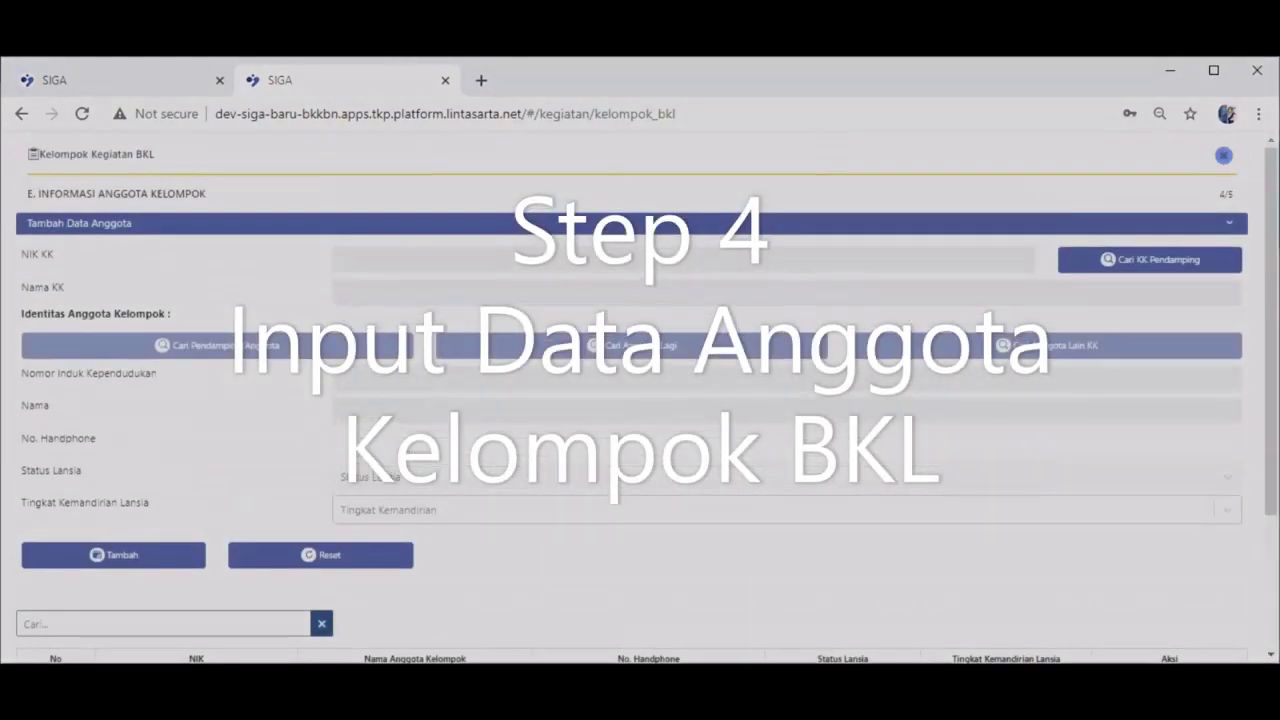
Pick the second household from a Status Lansia Ya search as the group's family head
click(1140, 260)
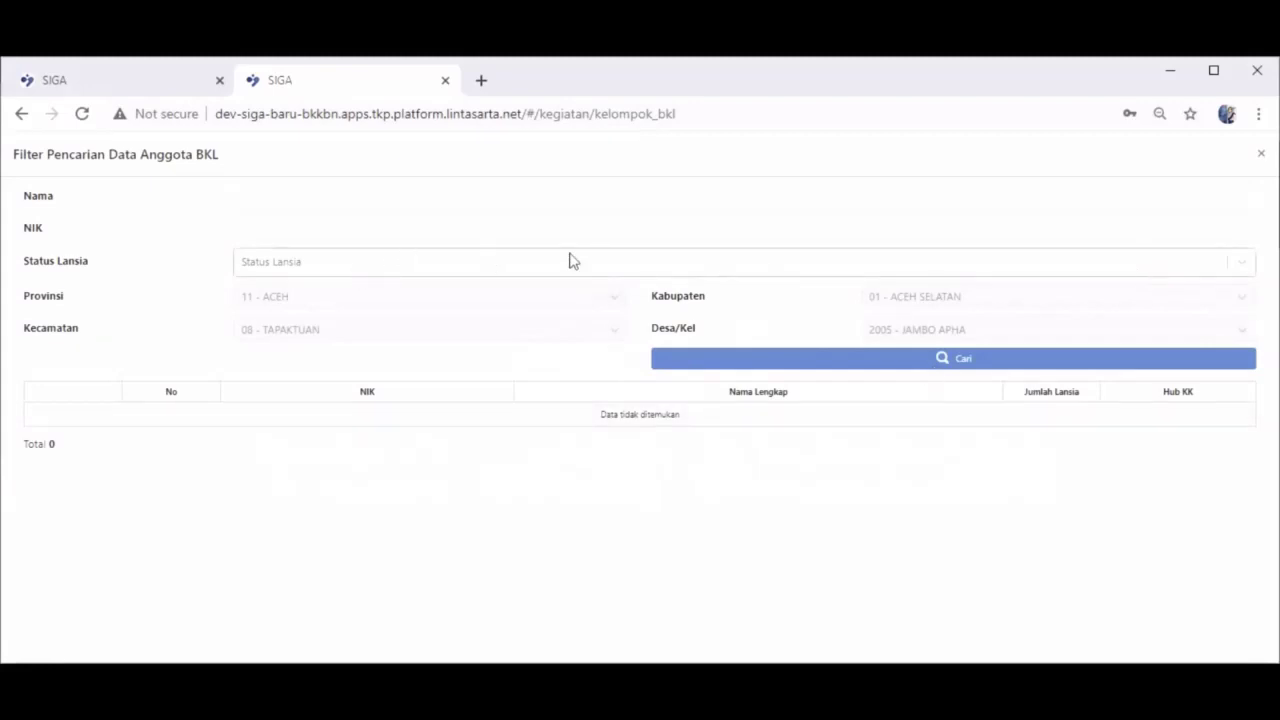
click(503, 268)
click(486, 295)
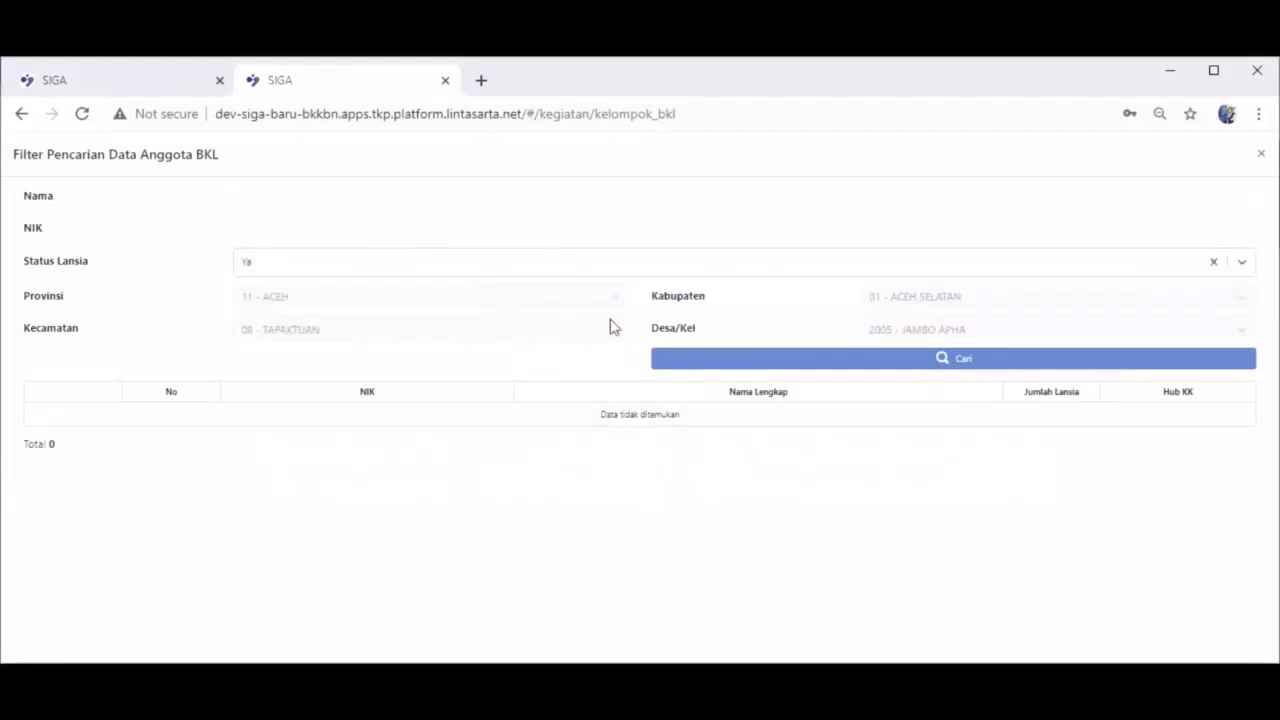
click(873, 362)
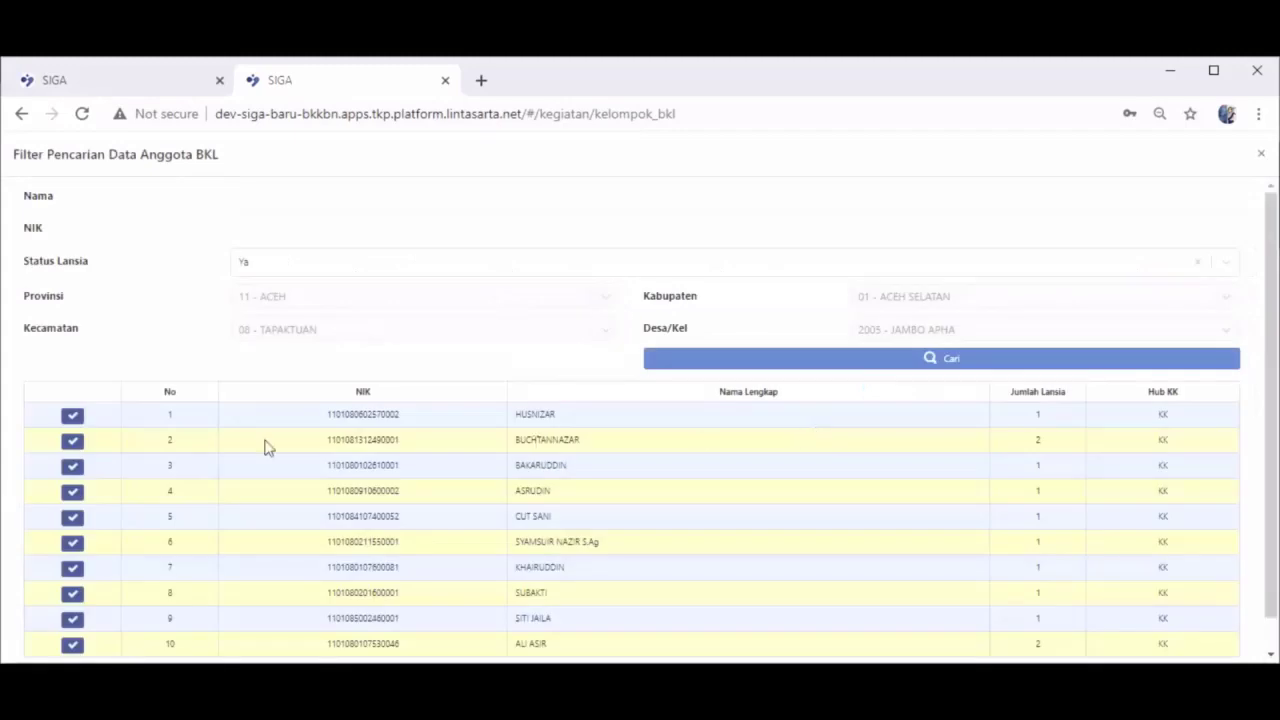
click(66, 446)
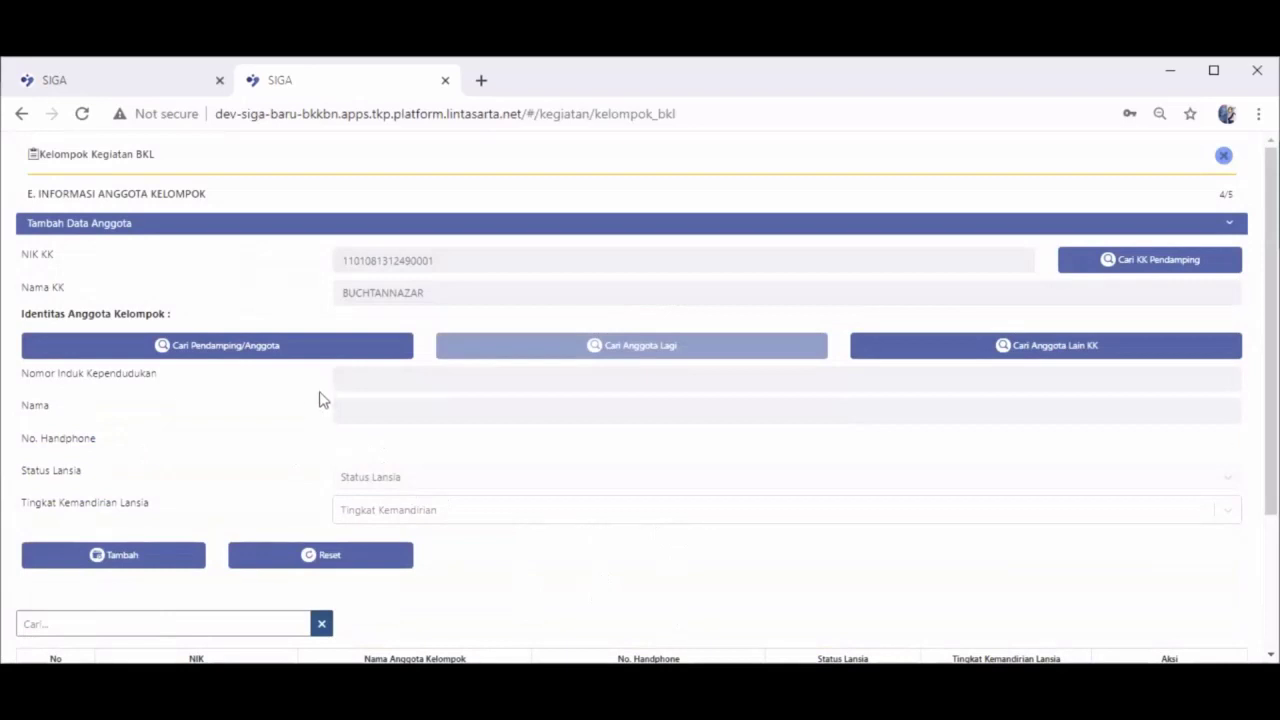
Add the household head as a BKL member with a phone number and independence level Mandiri
click(325, 357)
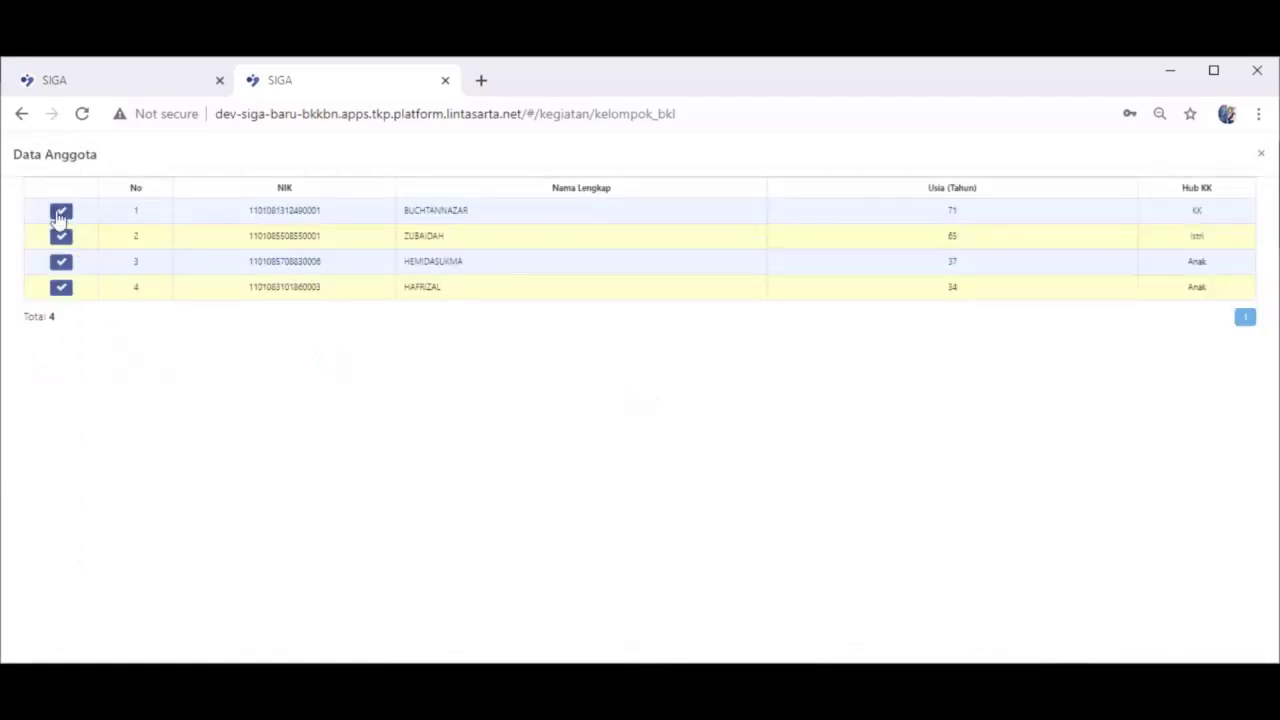
click(60, 215)
click(376, 441)
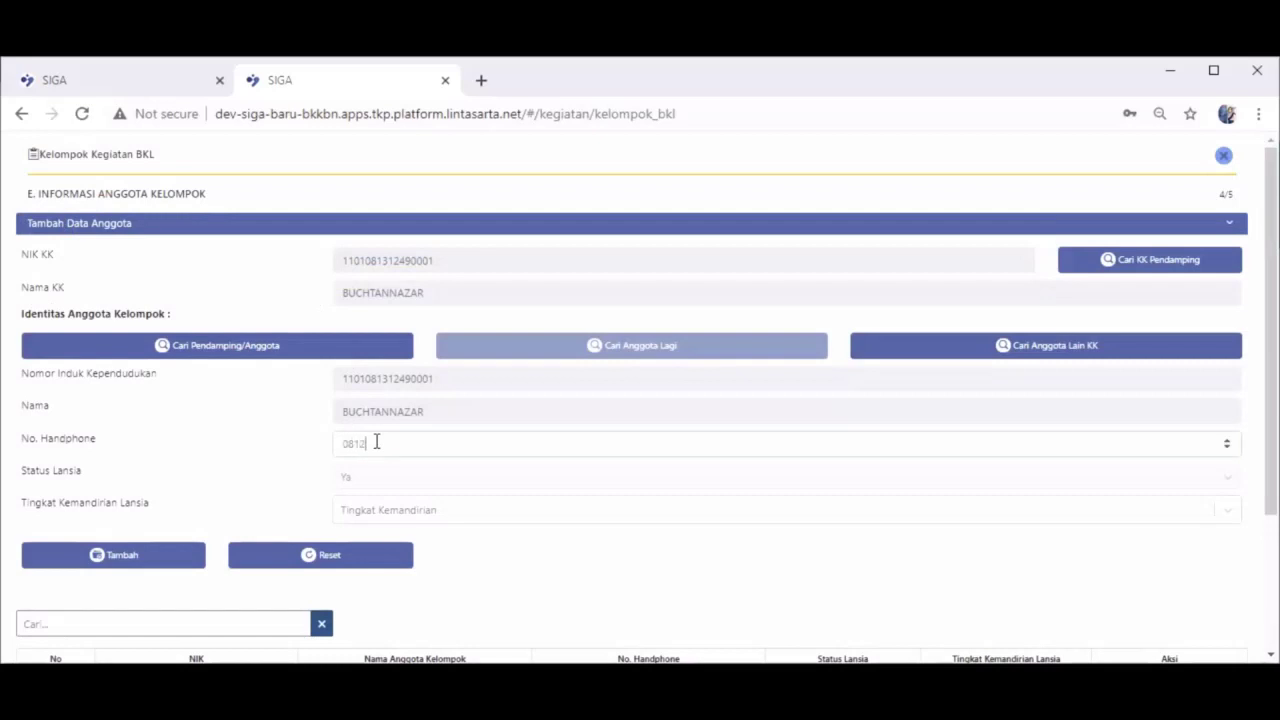
text(1111)
click(402, 510)
click(400, 545)
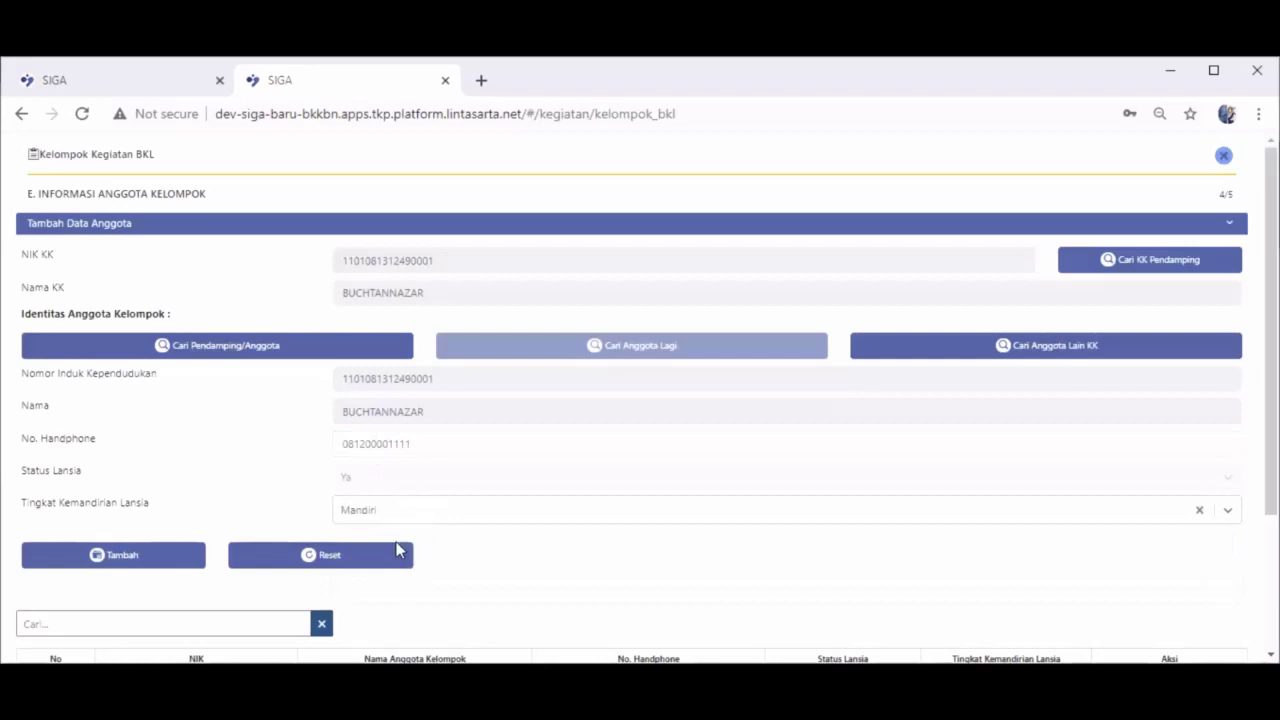
click(183, 564)
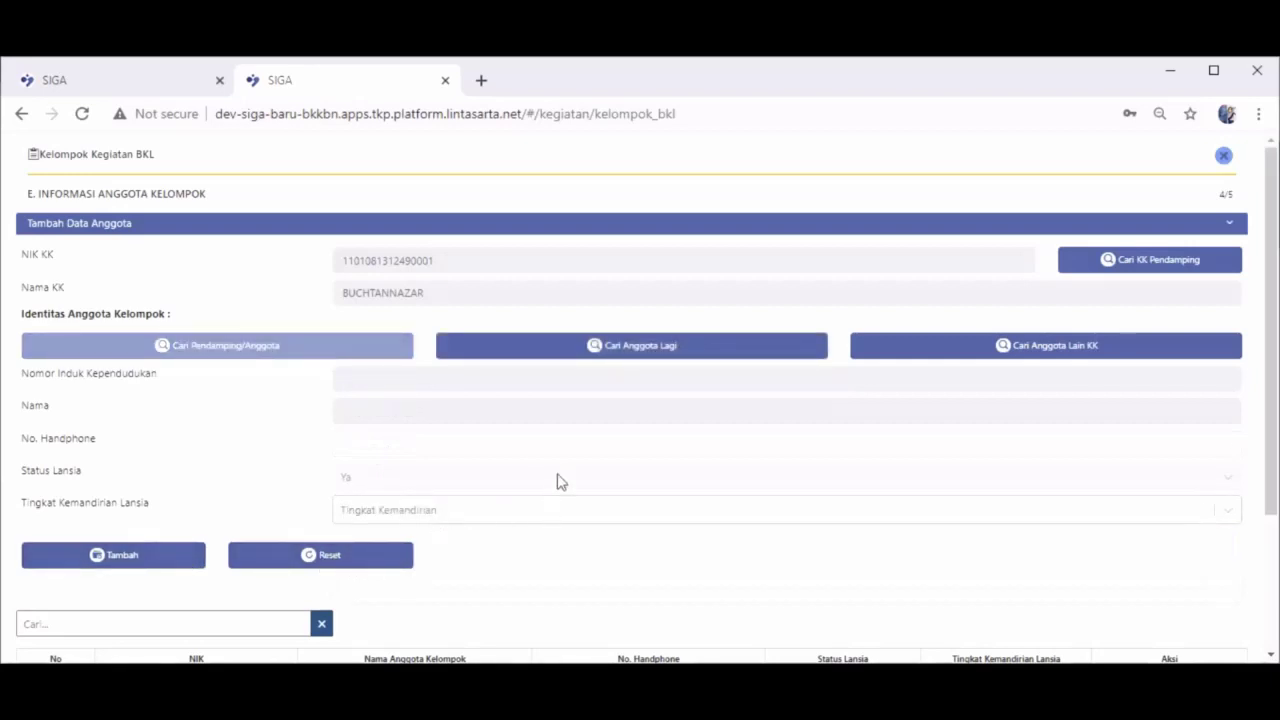
Add a second household member with a phone number and Mandiri, then continue to Persetujuan
click(612, 358)
click(62, 214)
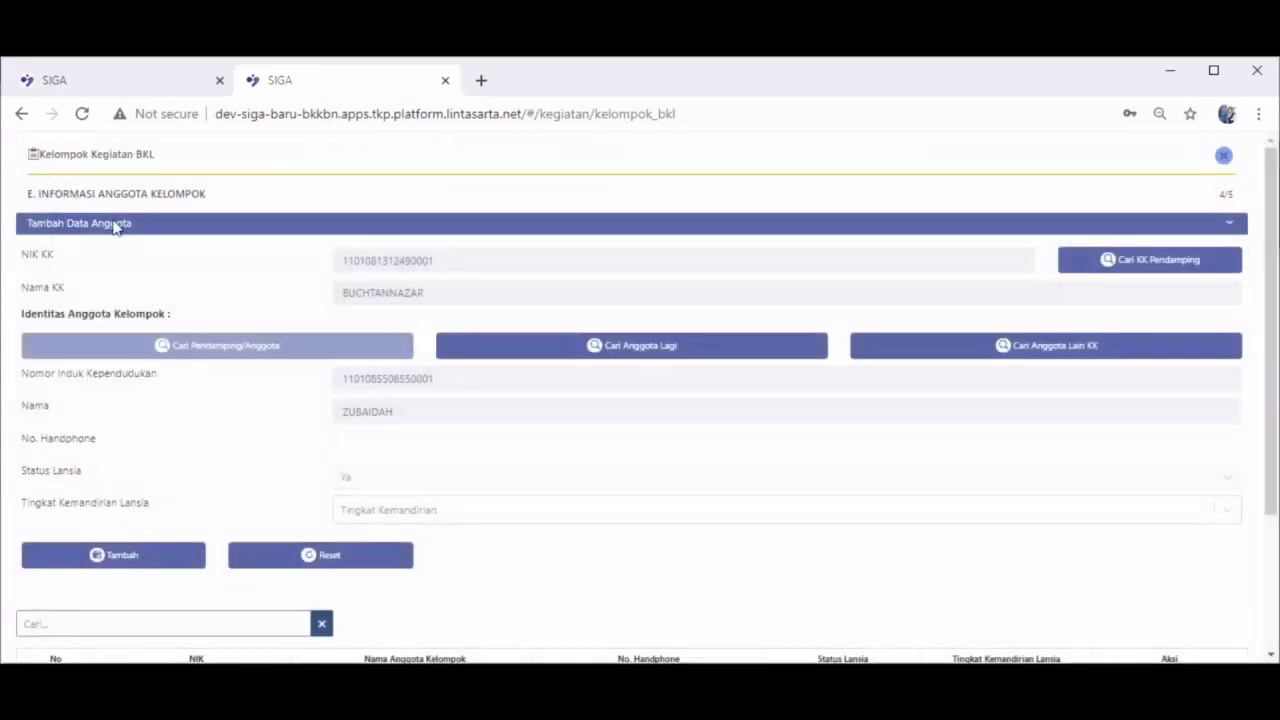
click(559, 438)
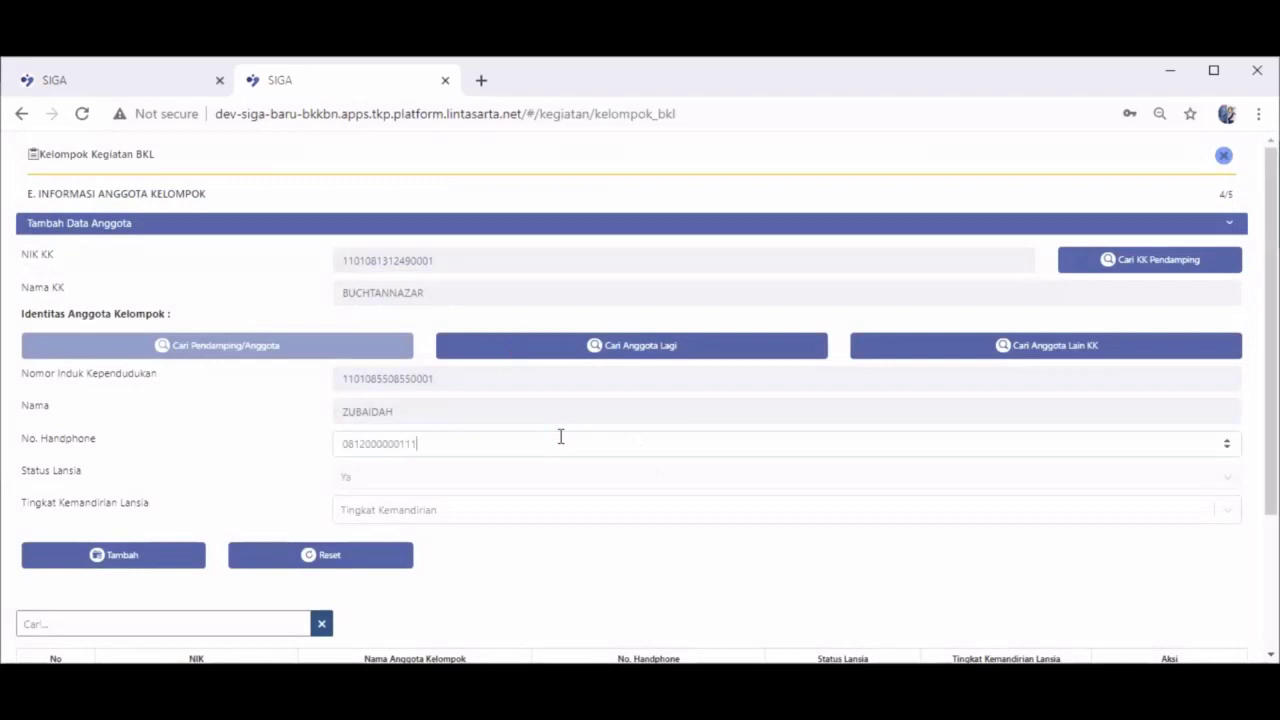
click(589, 514)
click(588, 535)
click(590, 517)
click(594, 546)
click(160, 552)
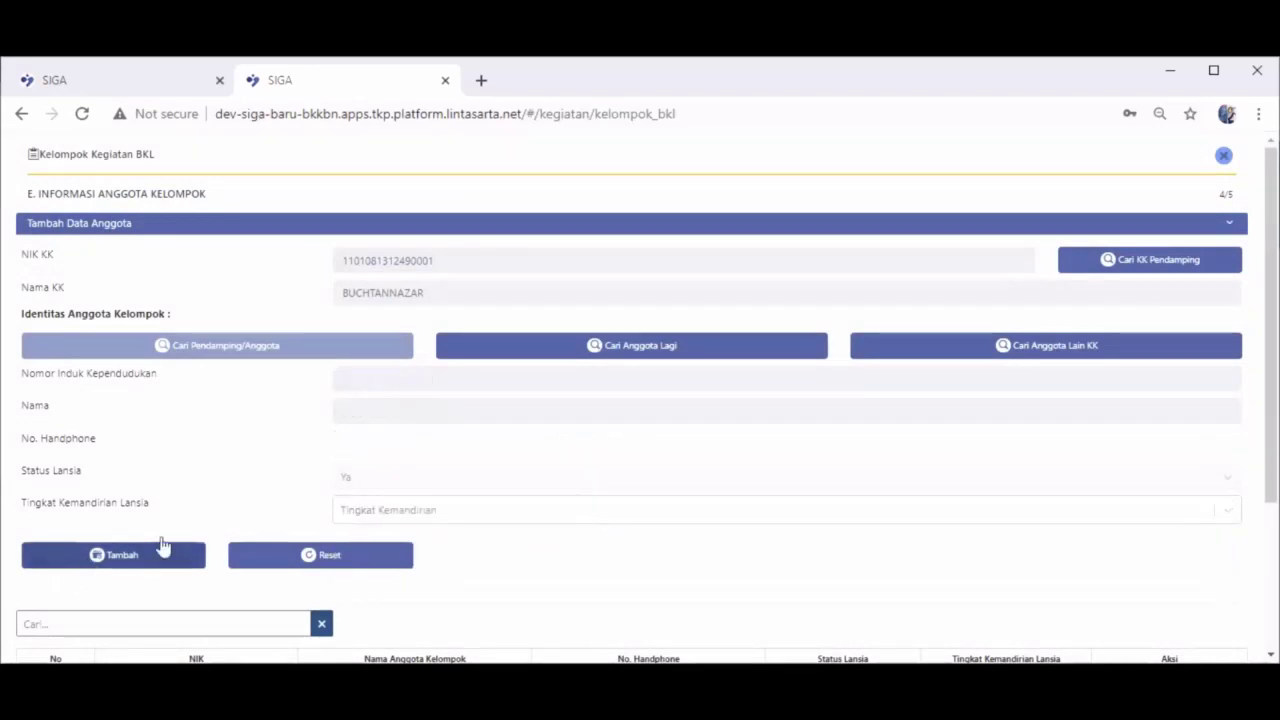
scroll(590, 510, down, 3)
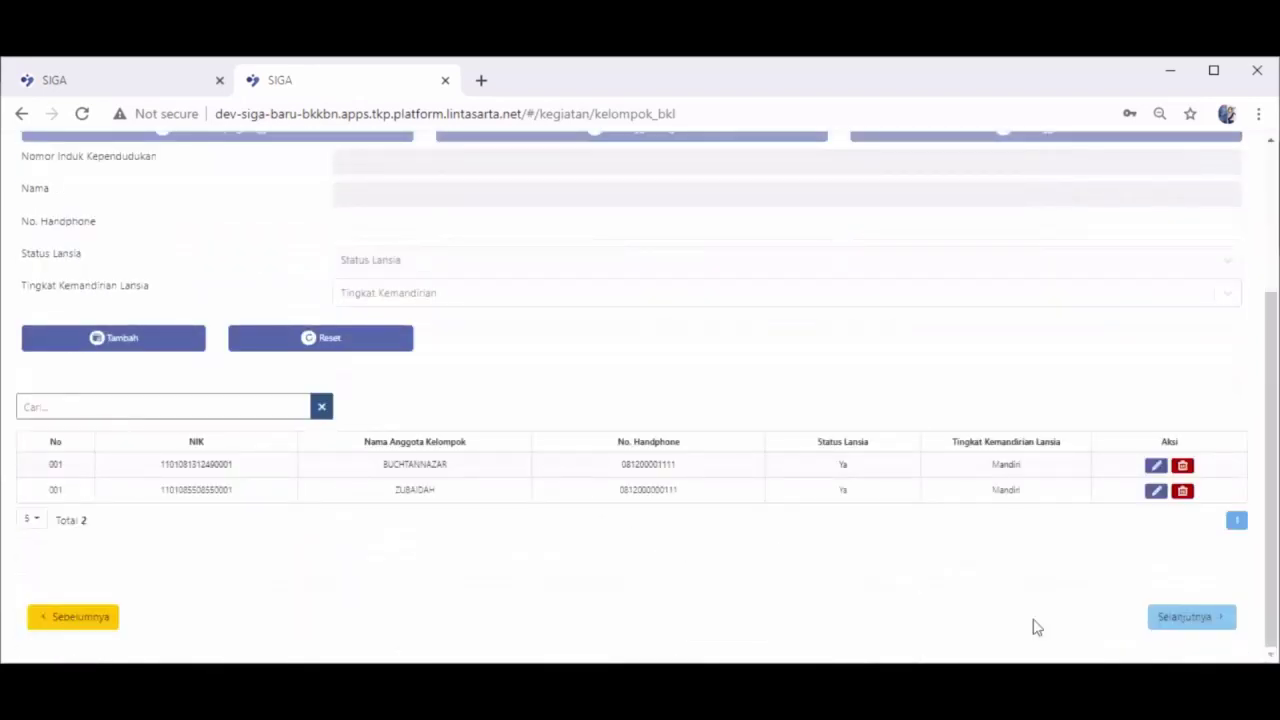
click(1170, 632)
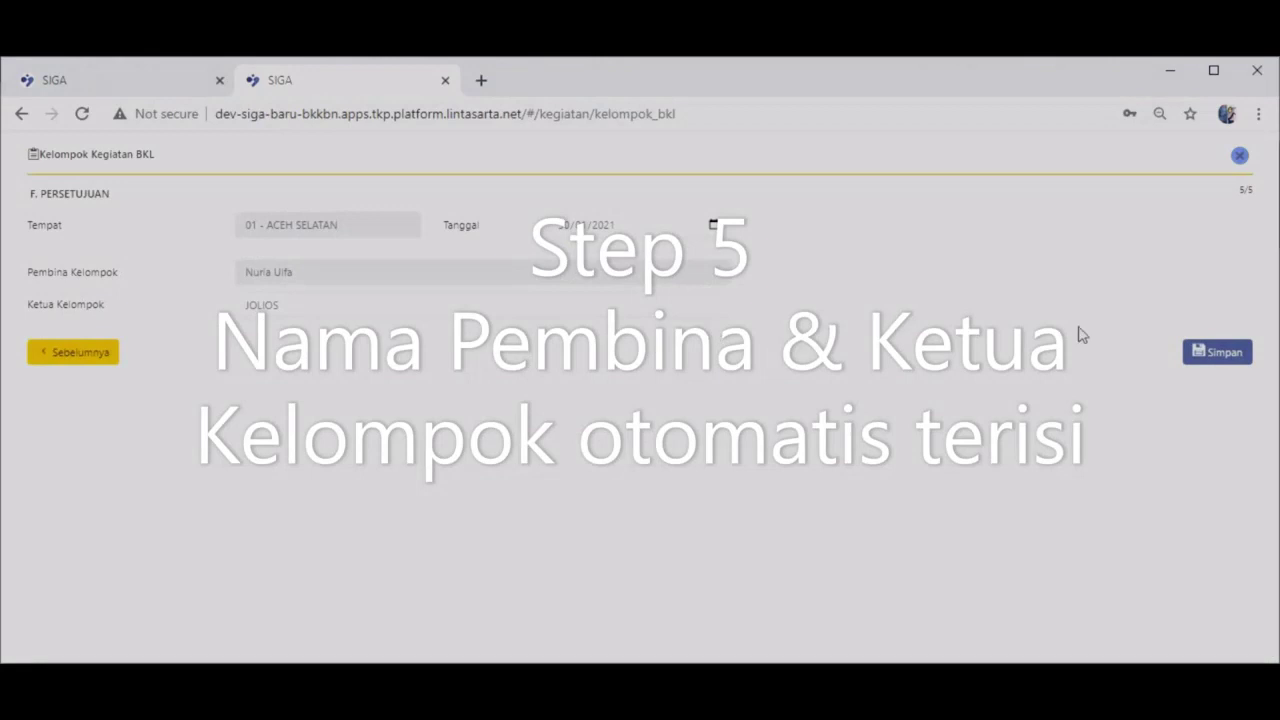
Save and confirm the new BKL group, then open the details of the listed BKL 007
click(1213, 363)
click(610, 449)
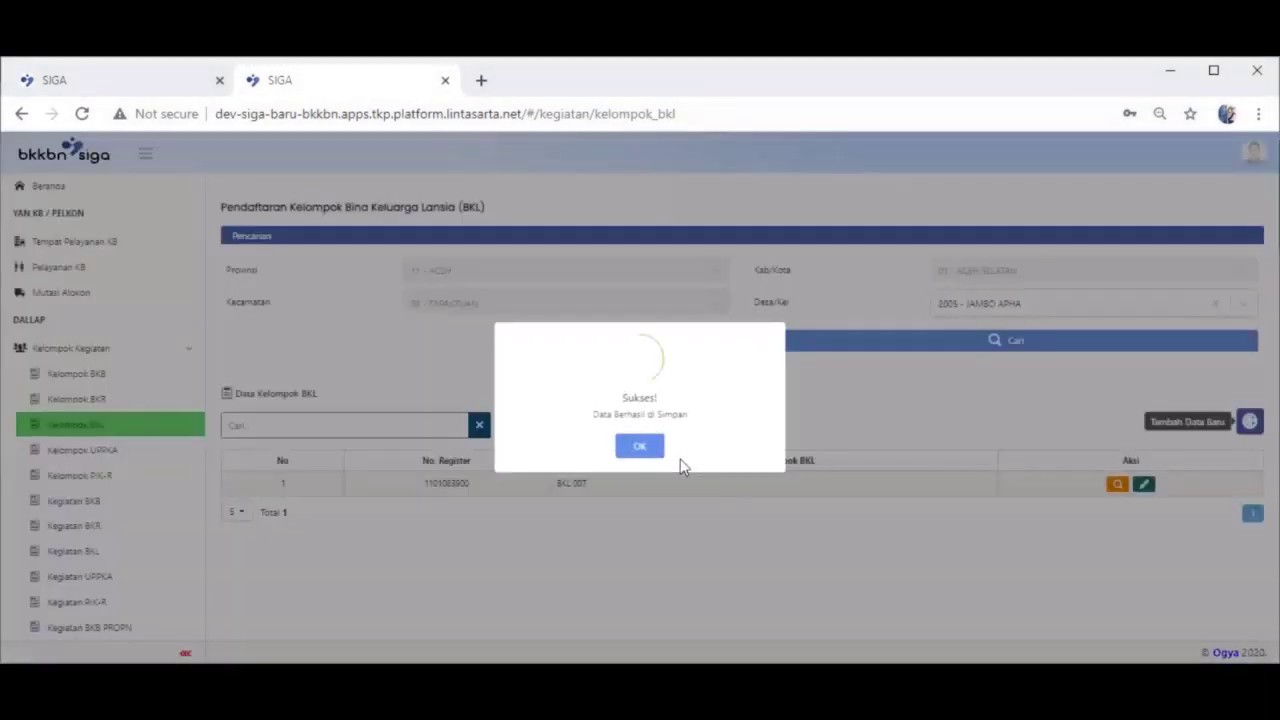
click(653, 452)
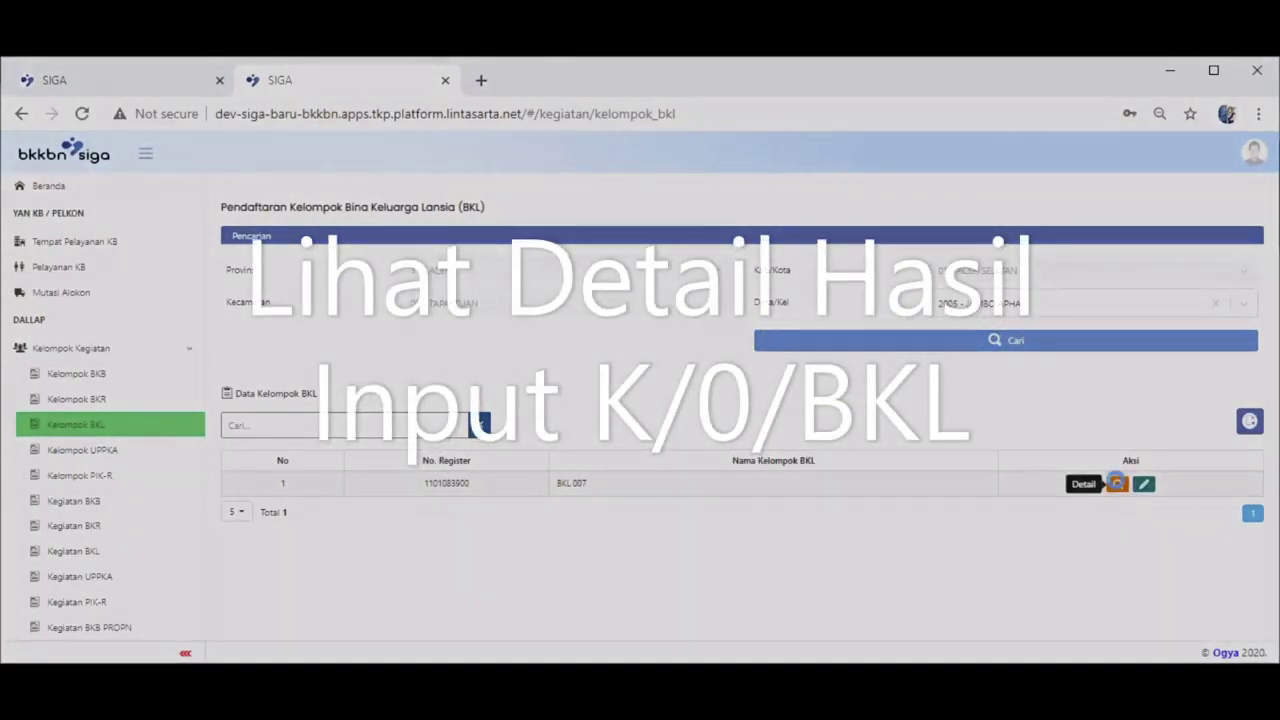
click(1117, 485)
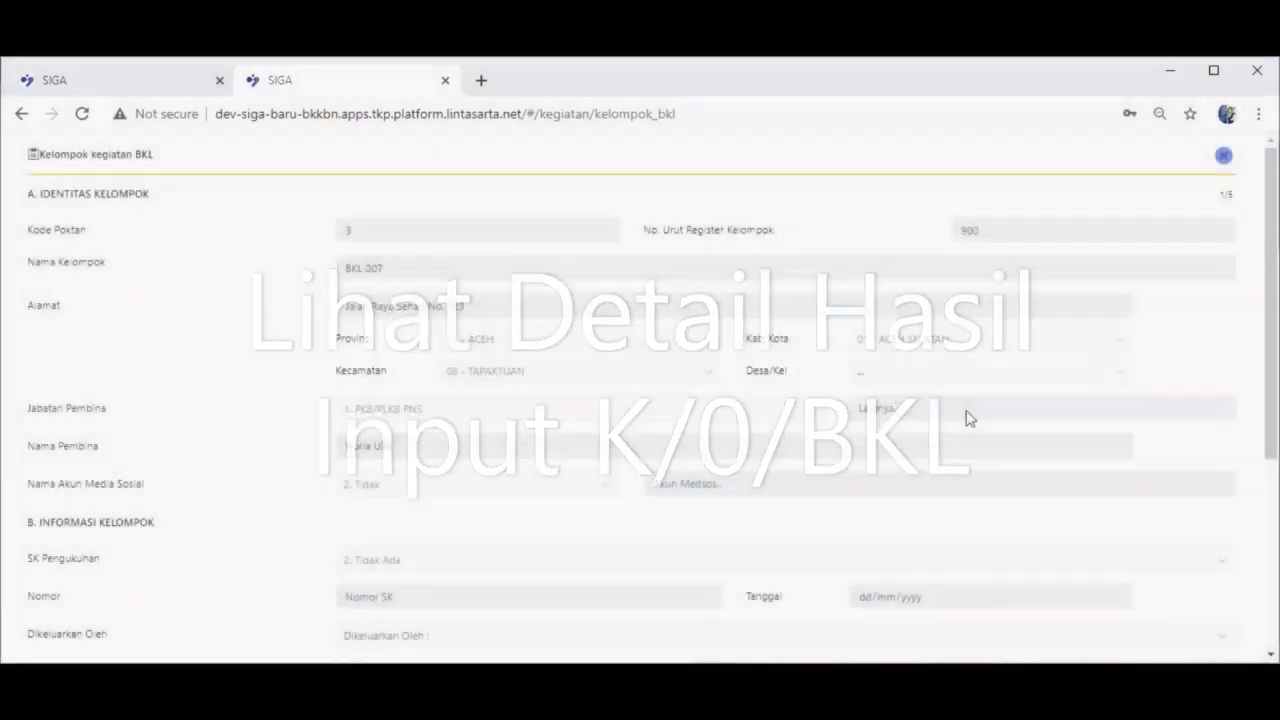
scroll(972, 428, down, 1)
scroll(972, 428, down, 3)
click(1170, 622)
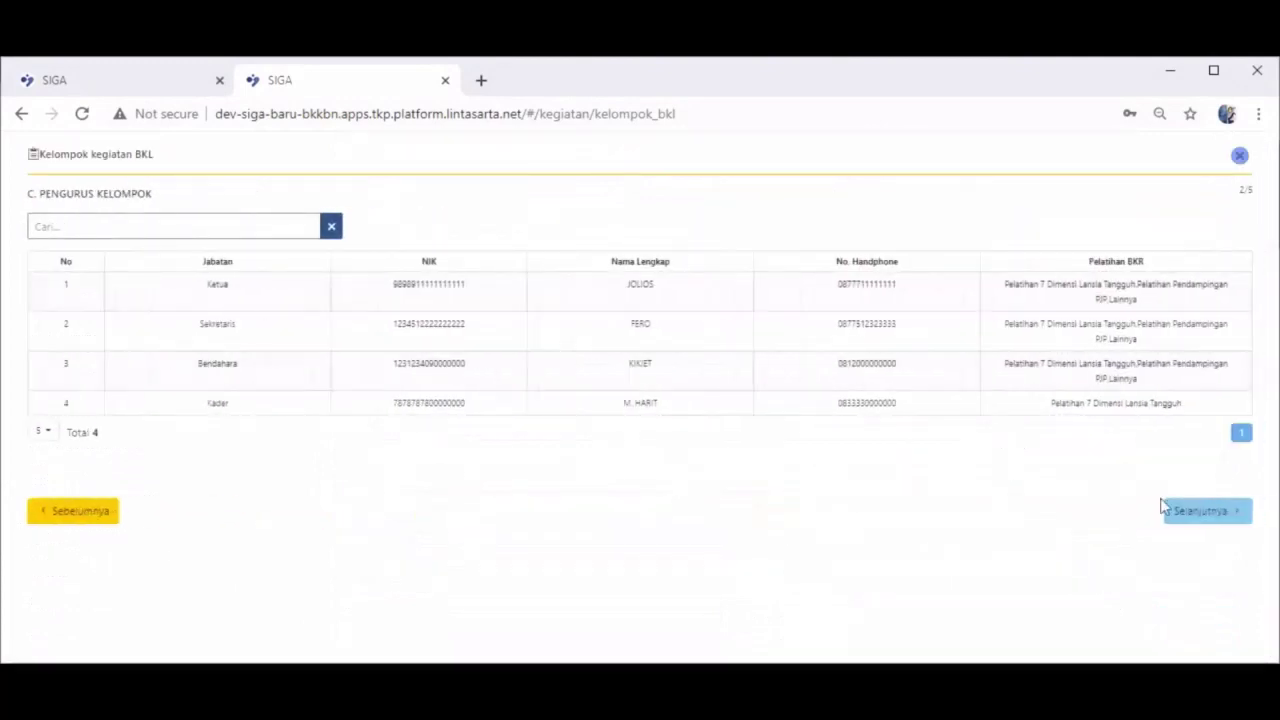
click(1178, 518)
scroll(1050, 540, down, 5)
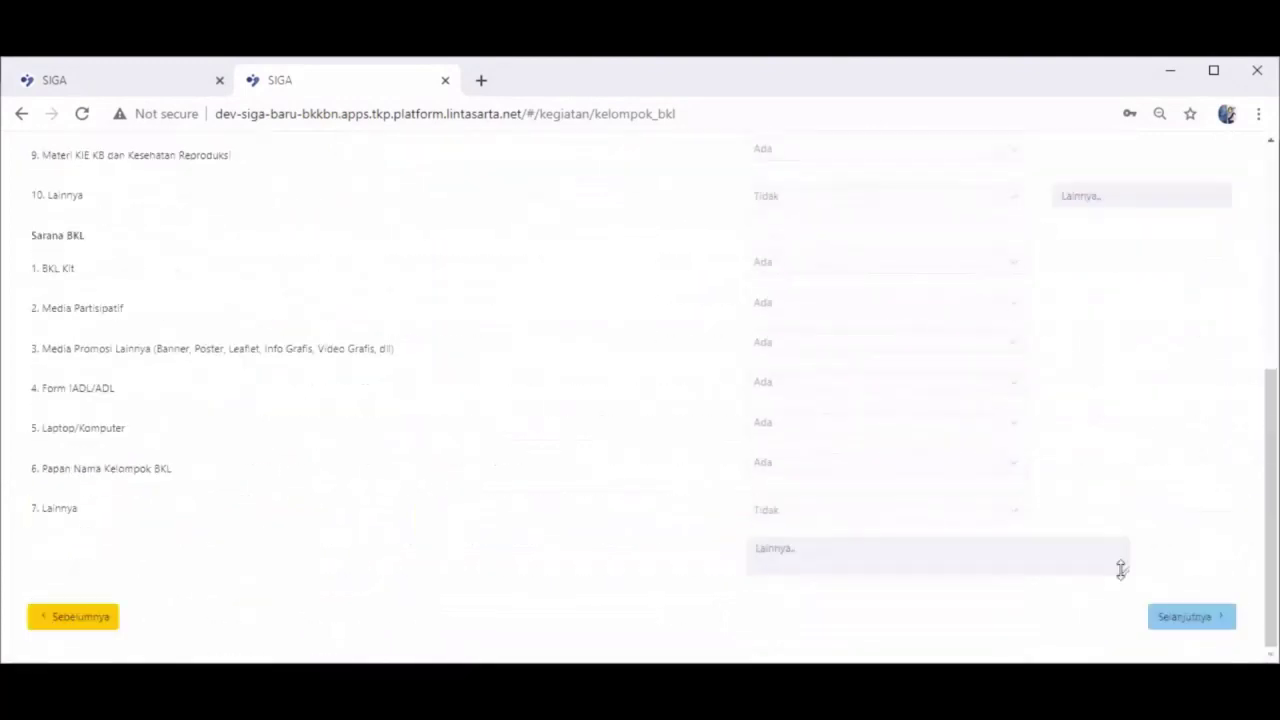
click(1160, 622)
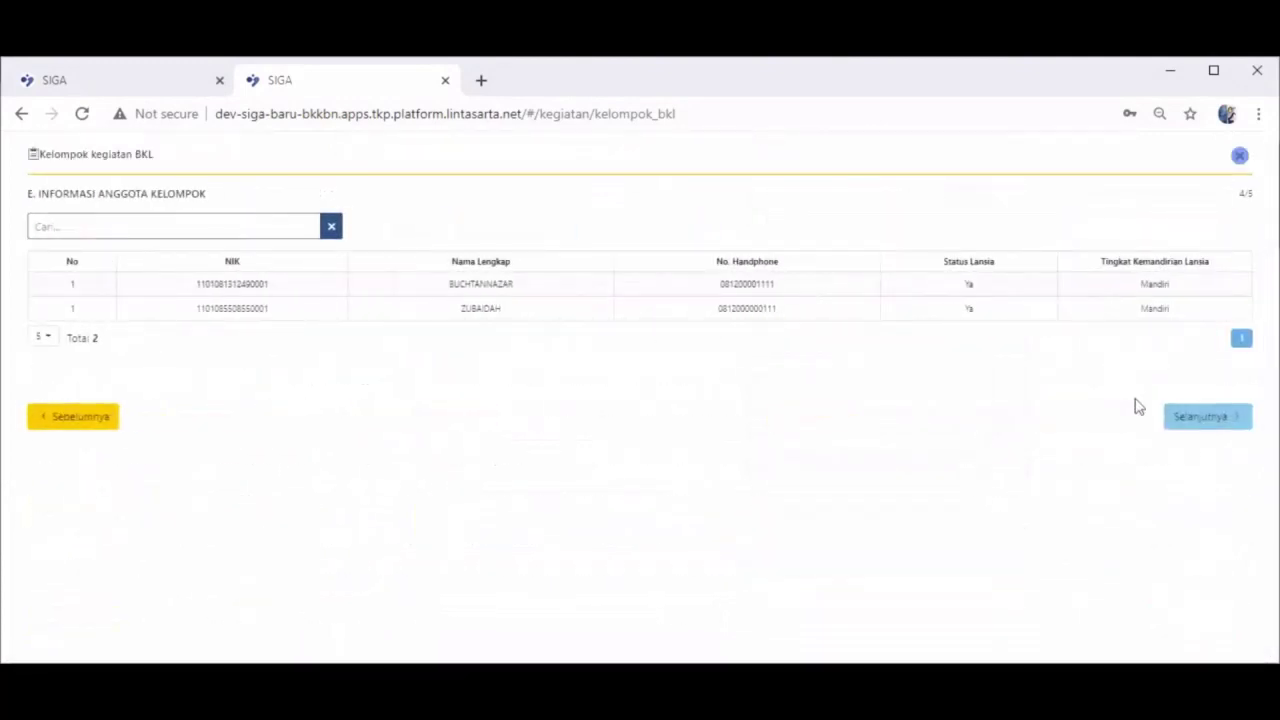
click(1187, 422)
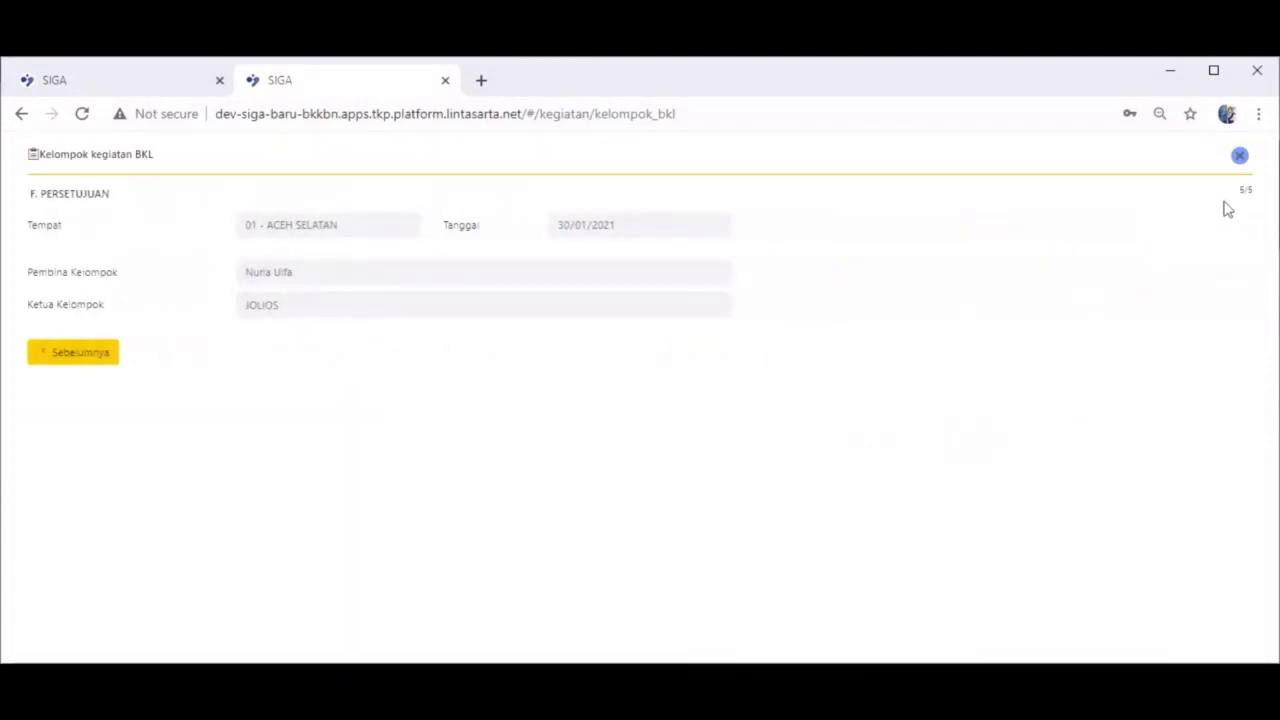
click(1240, 155)
click(604, 445)
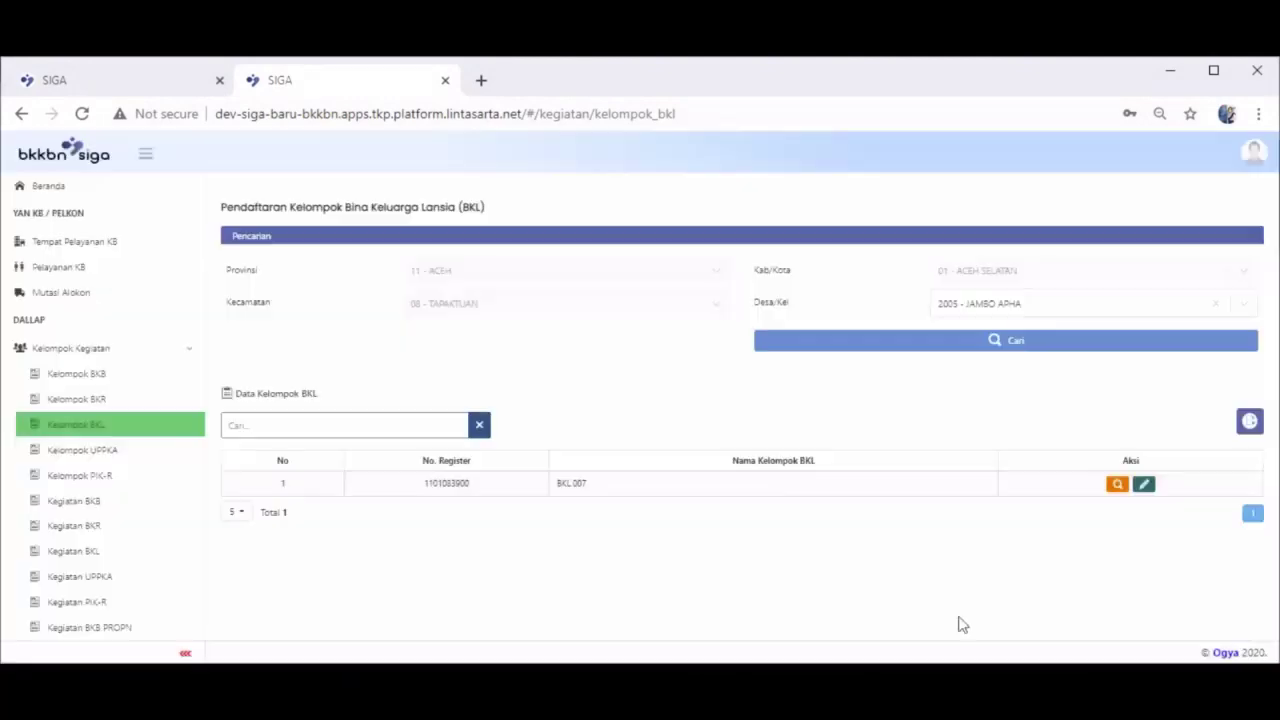